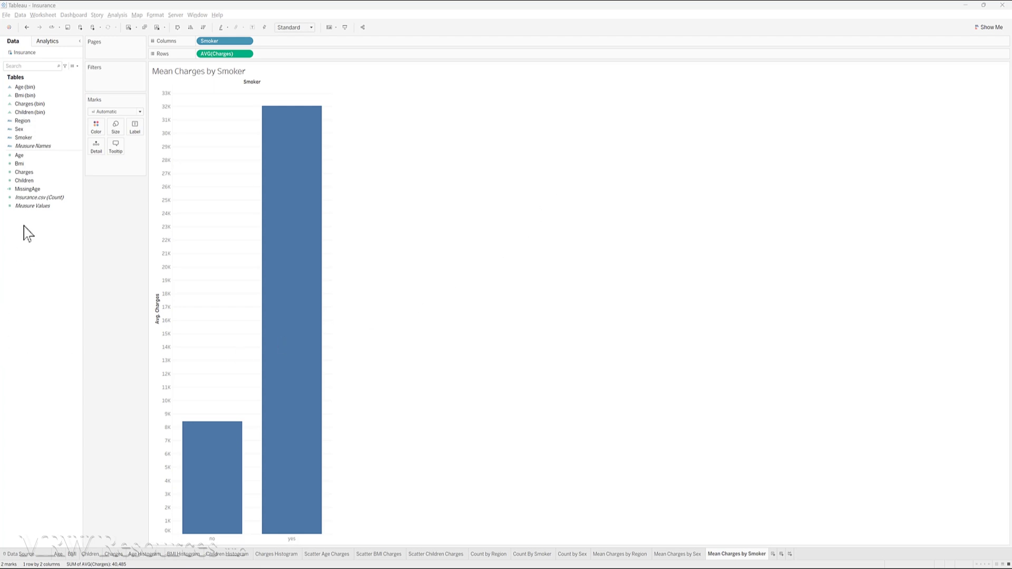
# Step: Create the new Sheet 18 and rename it 'Smoker Region Crosstab'
pyautogui.click(773, 555)
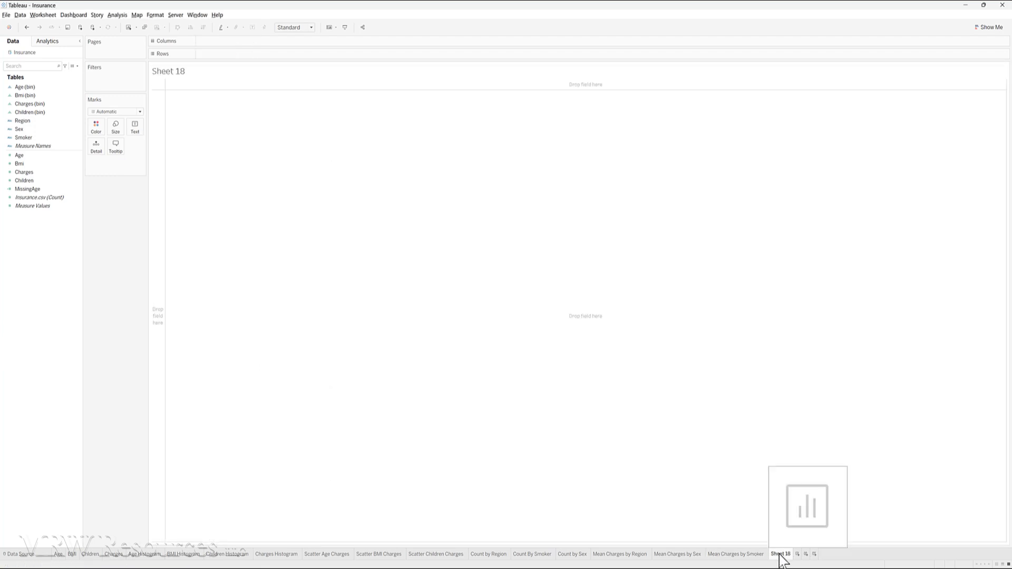
pyautogui.doubleClick(780, 554)
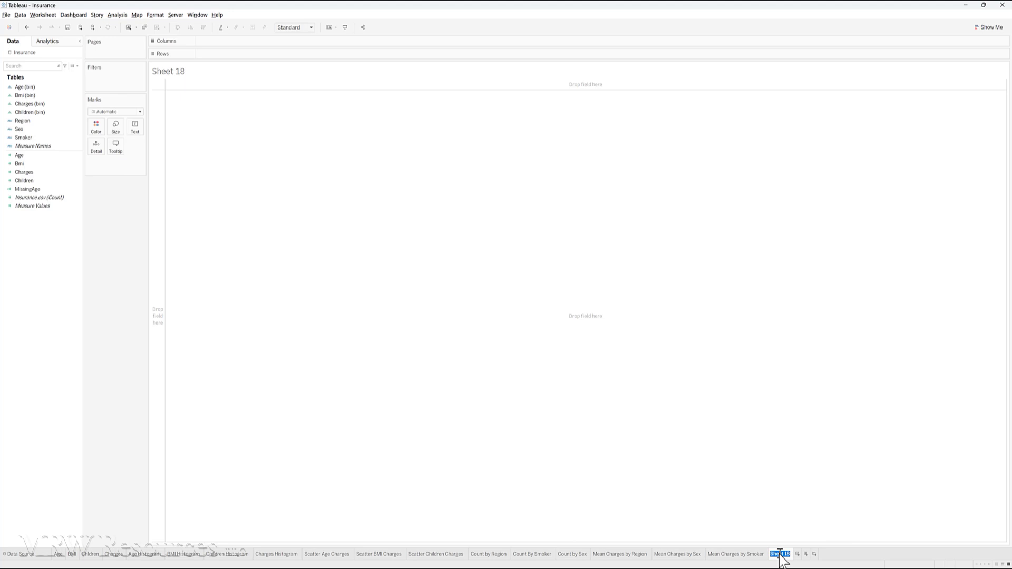
pyautogui.write('Smoker Region Crosstab')
pyautogui.press('Return')
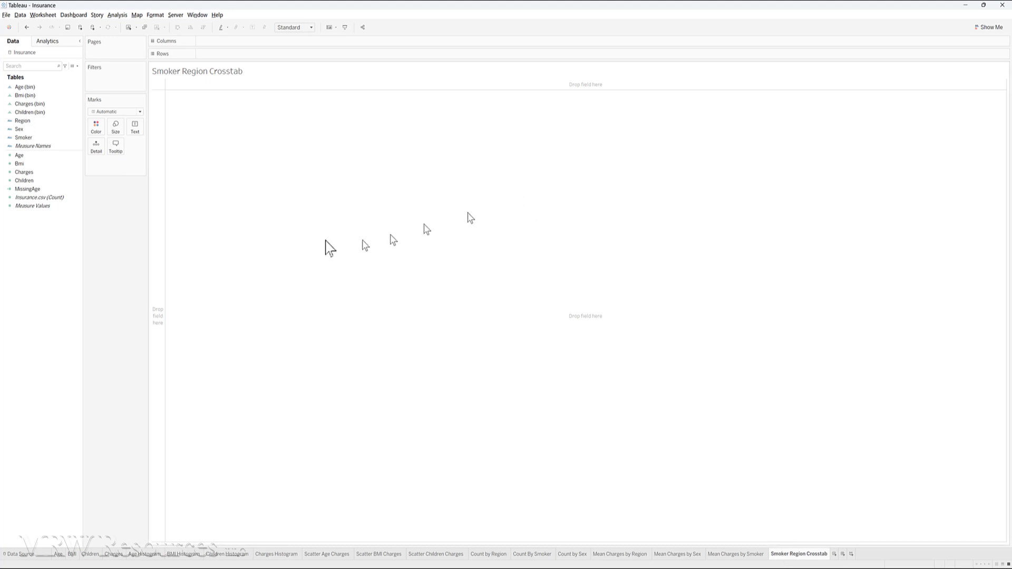
# Step: Place Region on Columns and Smoker on Rows of the crosstab
pyautogui.click(42, 163)
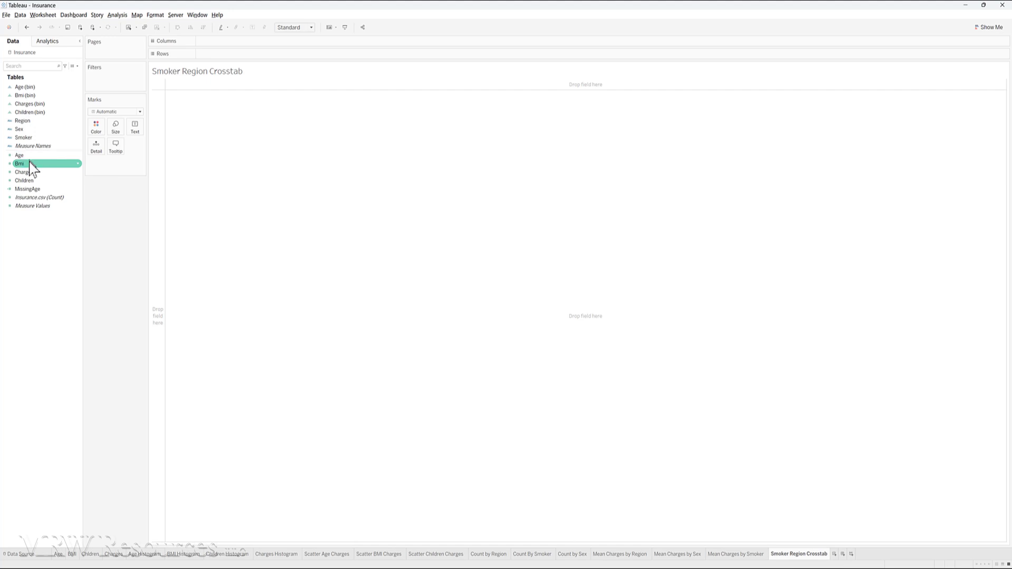
pyautogui.click(26, 139)
pyautogui.moveTo(25, 122); pyautogui.dragTo(220, 52)
pyautogui.click(21, 130)
pyautogui.moveTo(24, 138); pyautogui.dragTo(209, 52)
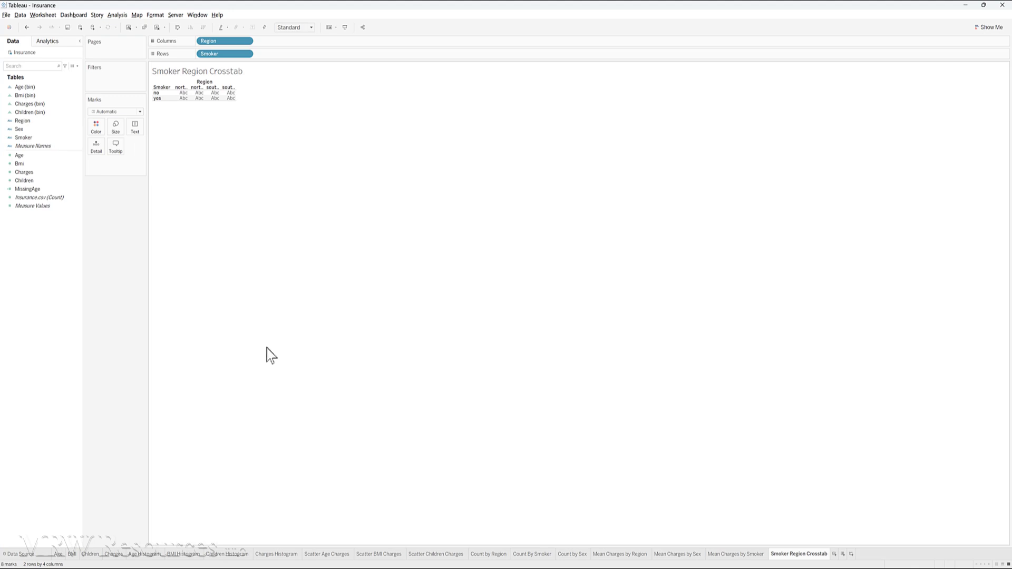
# Step: Drop Charges onto the Text mark so each cell shows SUM(Charges)
pyautogui.click(31, 180)
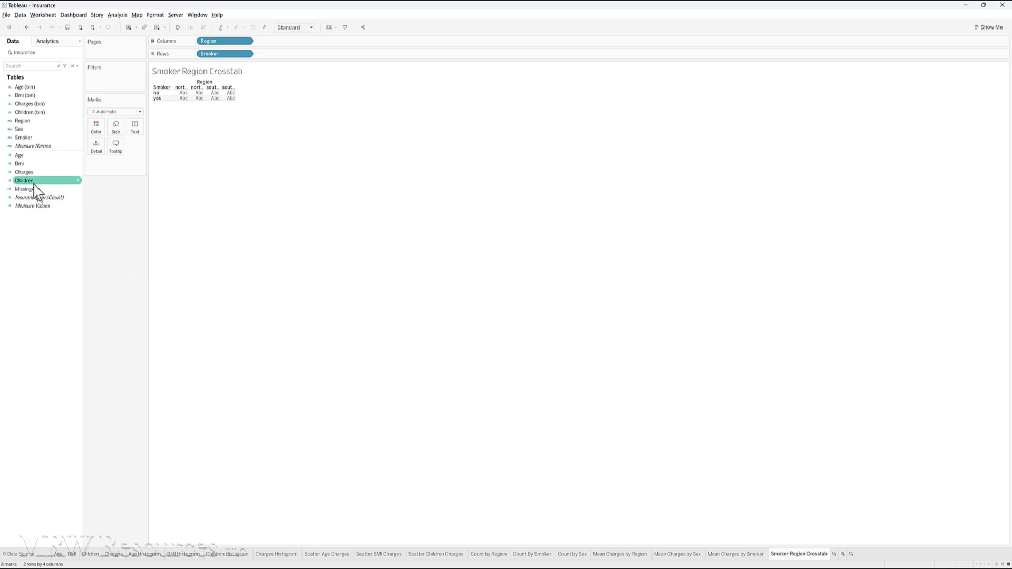
pyautogui.moveTo(34, 185); pyautogui.dragTo(199, 100)
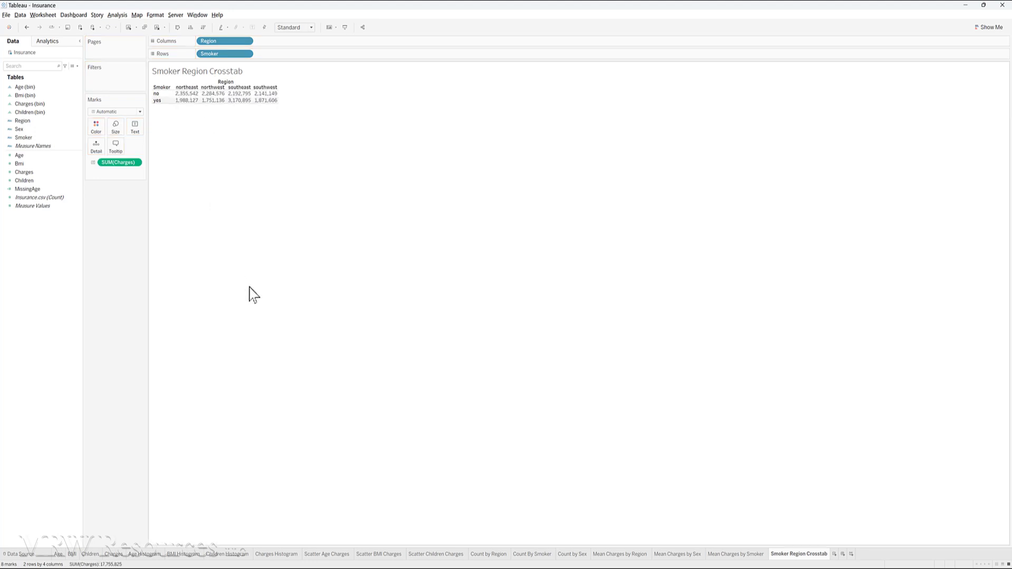
pyautogui.click(136, 163)
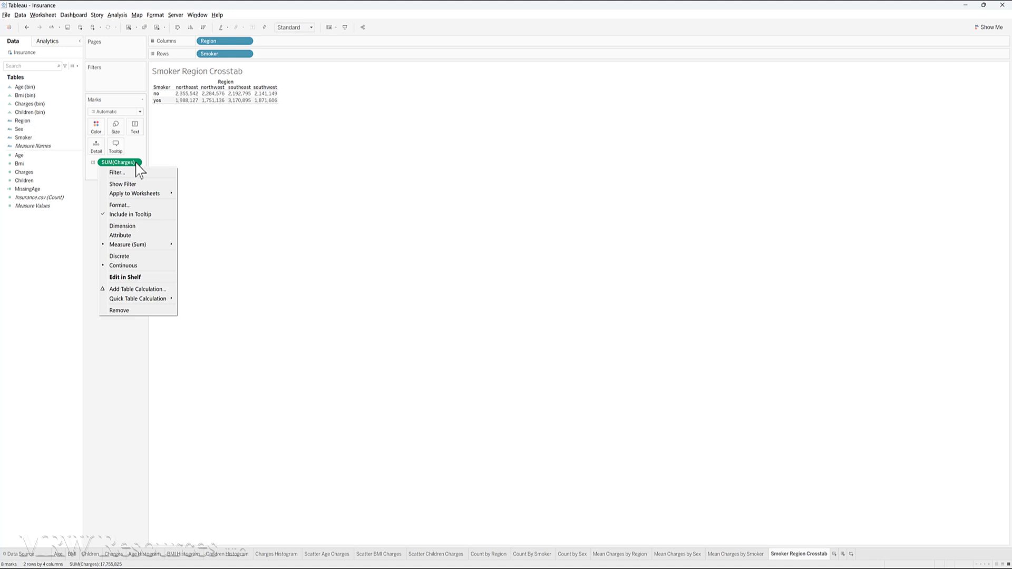
# Step: Change the Charges aggregation to Count and widen the region columns
pyautogui.moveTo(138, 244)
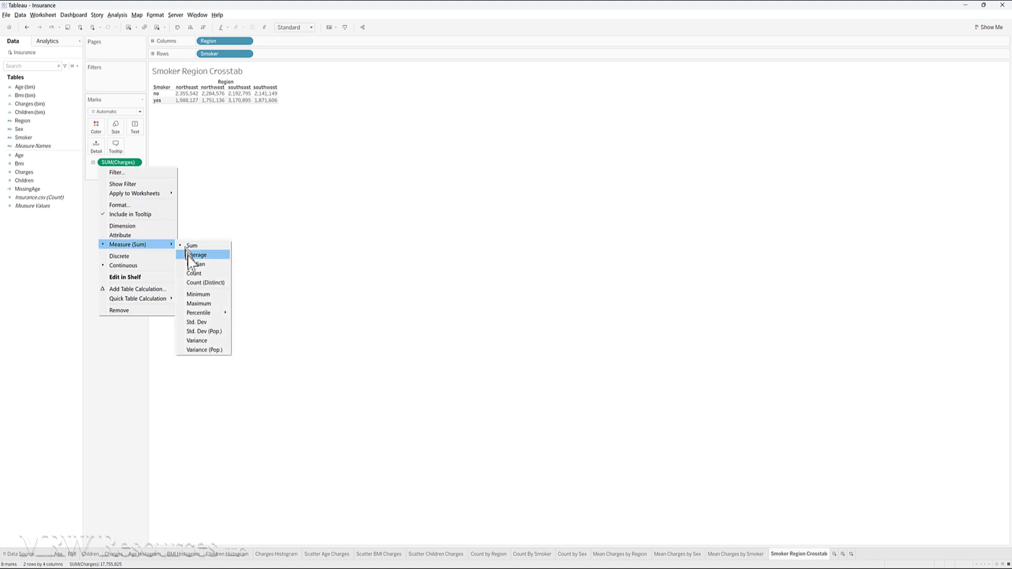
pyautogui.click(195, 273)
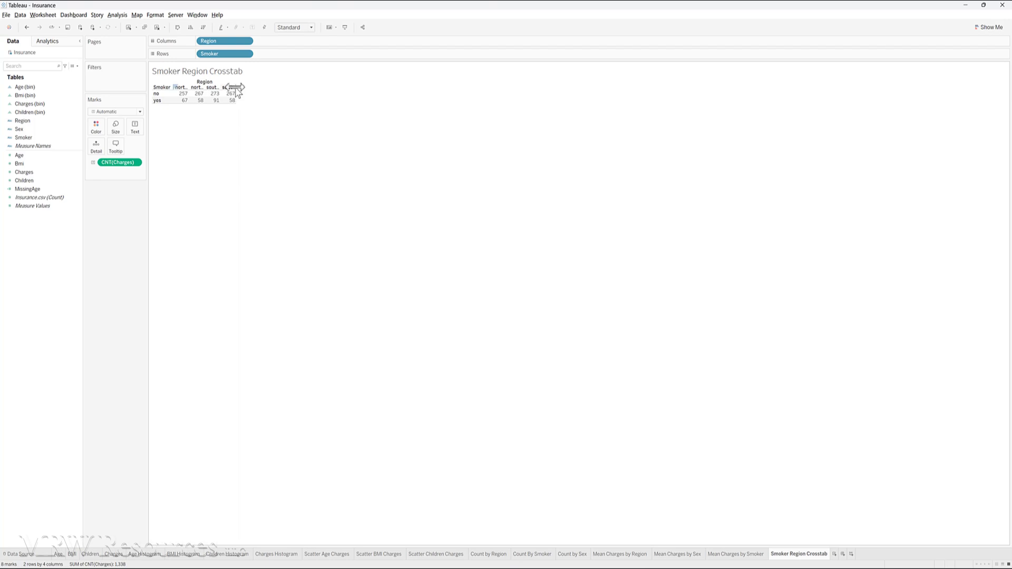
pyautogui.moveTo(236, 88); pyautogui.dragTo(303, 91)
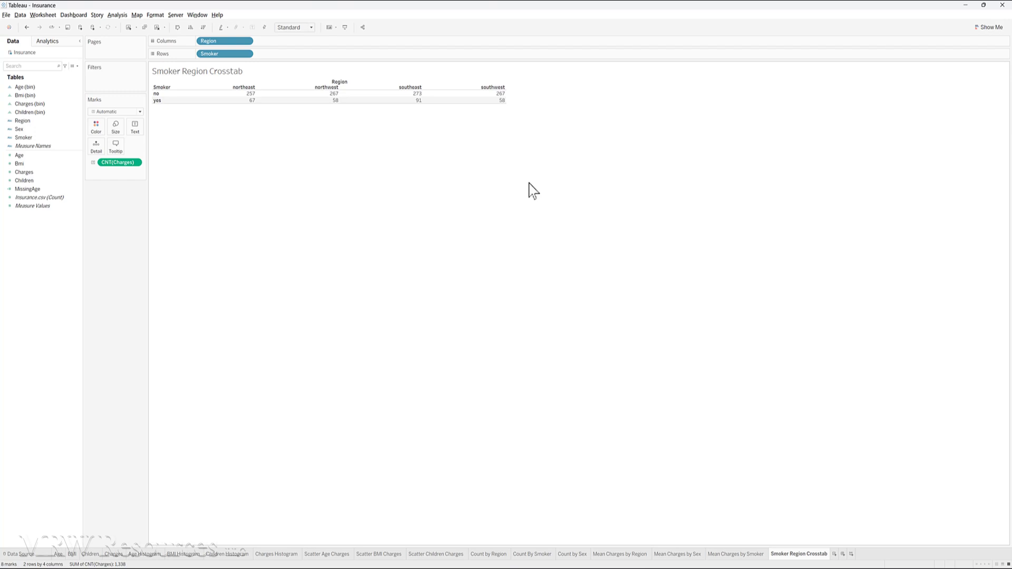
# Step: Make the crosstab rows taller, then minimize Tableau to reveal Excel's Book2
pyautogui.moveTo(375, 106)
pyautogui.moveTo(375, 104); pyautogui.dragTo(380, 145)
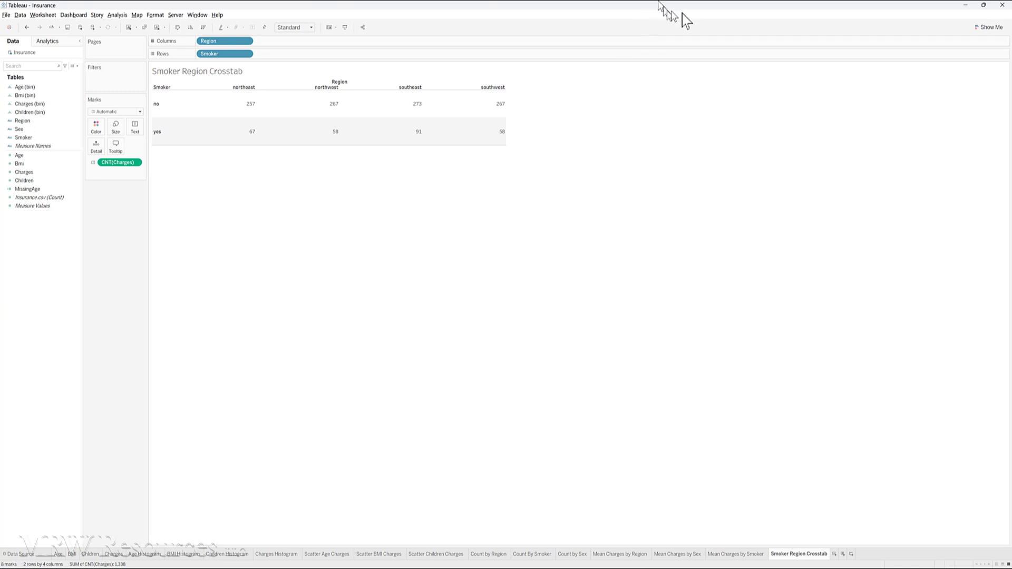
pyautogui.click(966, 6)
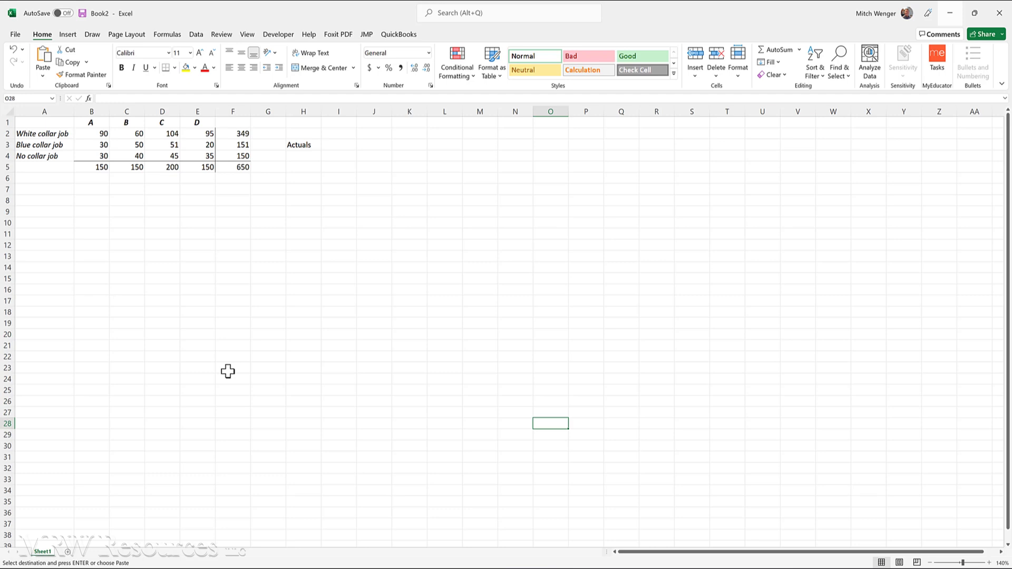
# Step: Enter 'Expected' in H9 and 'Counts' in H10
pyautogui.press('Left')
pyautogui.press('Left')
pyautogui.press('Left')
pyautogui.press('Left')
pyautogui.press('Left')
pyautogui.press('Left')
pyautogui.press('Left')
pyautogui.press('Left')
pyautogui.press('Left')
pyautogui.press('Left')
pyautogui.press('Left')
pyautogui.press('Left')
pyautogui.press('Left')
pyautogui.press('Left')
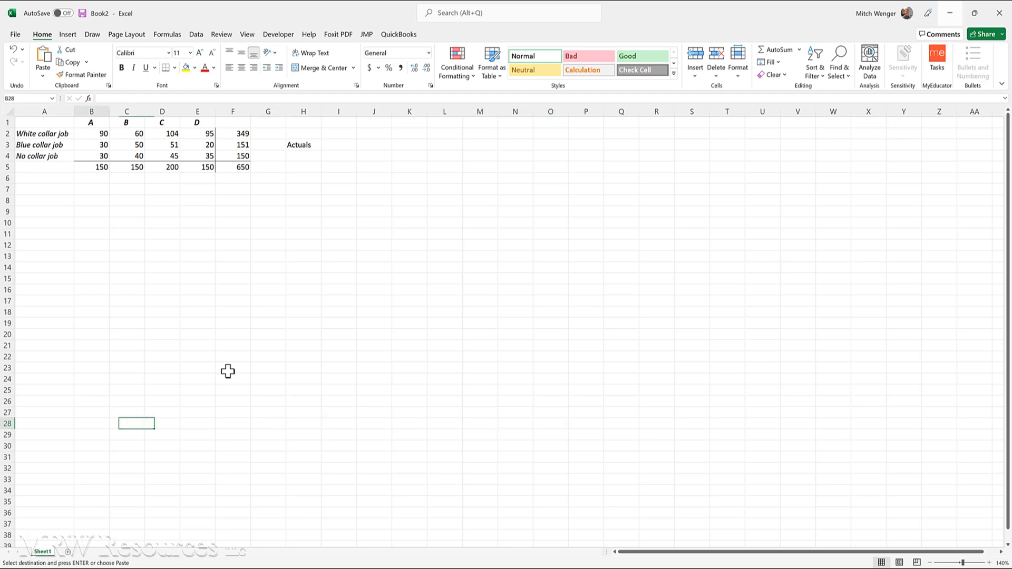
pyautogui.press('Up')
pyautogui.press('Up')
pyautogui.press('Up')
pyautogui.press('Up')
pyautogui.press('Up')
pyautogui.press('Up')
pyautogui.press('Up')
pyautogui.press('Up')
pyautogui.press('Up')
pyautogui.press('Up')
pyautogui.press('Up')
pyautogui.press('Up')
pyautogui.press('Up')
pyautogui.press('Up')
pyautogui.press('Up')
pyautogui.press('Up')
pyautogui.press('Up')
pyautogui.press('Up')
pyautogui.press('Up')
pyautogui.press('Up')
pyautogui.press('Up')
pyautogui.press('Up')
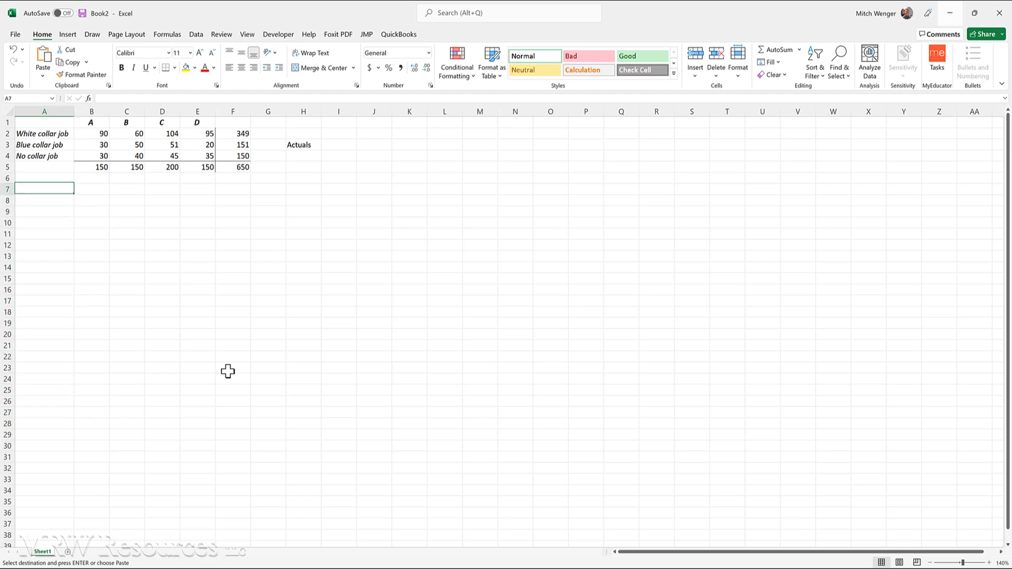
pyautogui.press('Down')
pyautogui.press('Right')
pyautogui.press('Right')
pyautogui.press('Right')
pyautogui.press('Right')
pyautogui.press('Right')
pyautogui.press('Right')
pyautogui.press('Right')
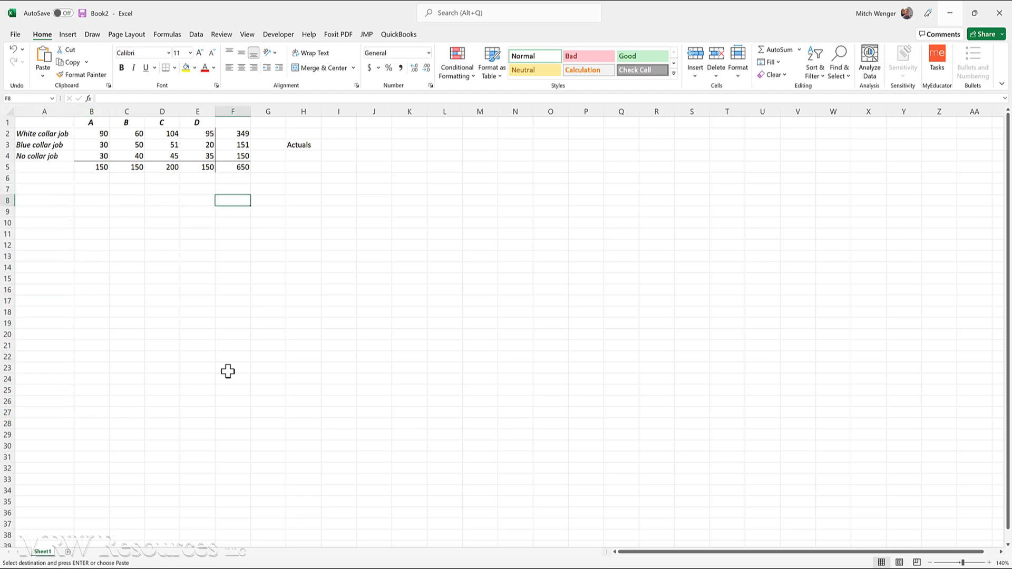
pyautogui.press('Down')
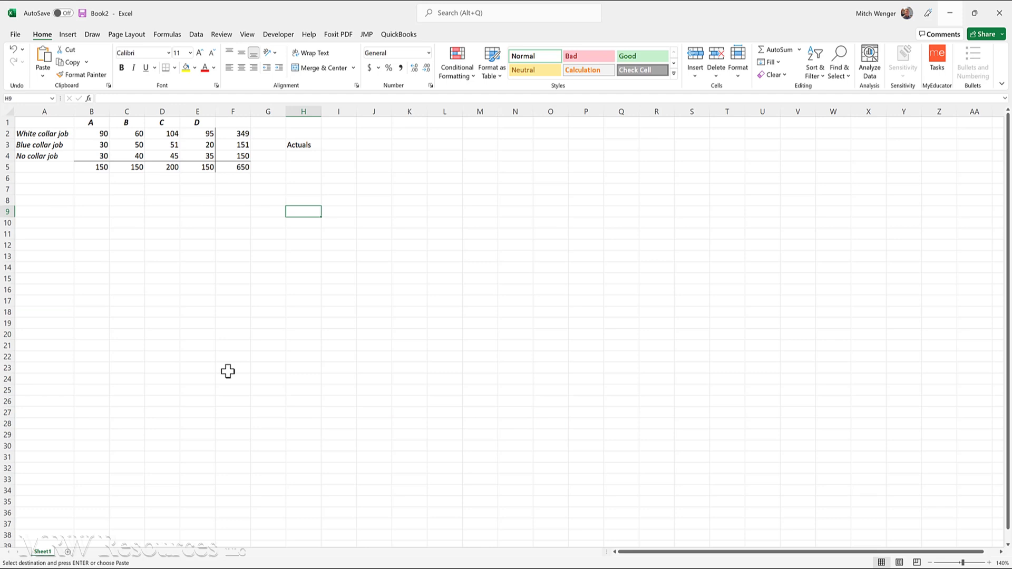
pyautogui.write('Expe')
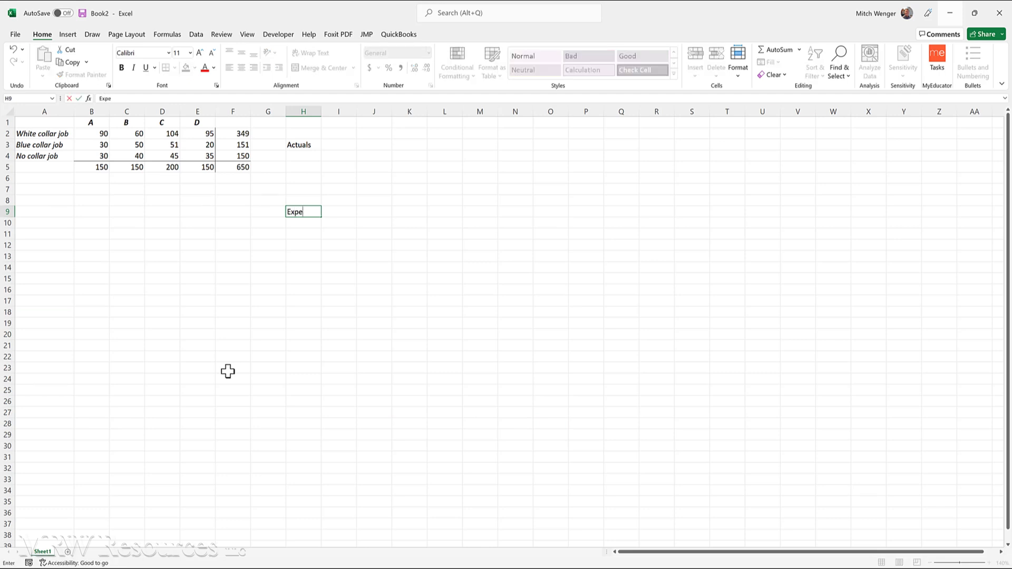
pyautogui.write('cted')
pyautogui.press('Return')
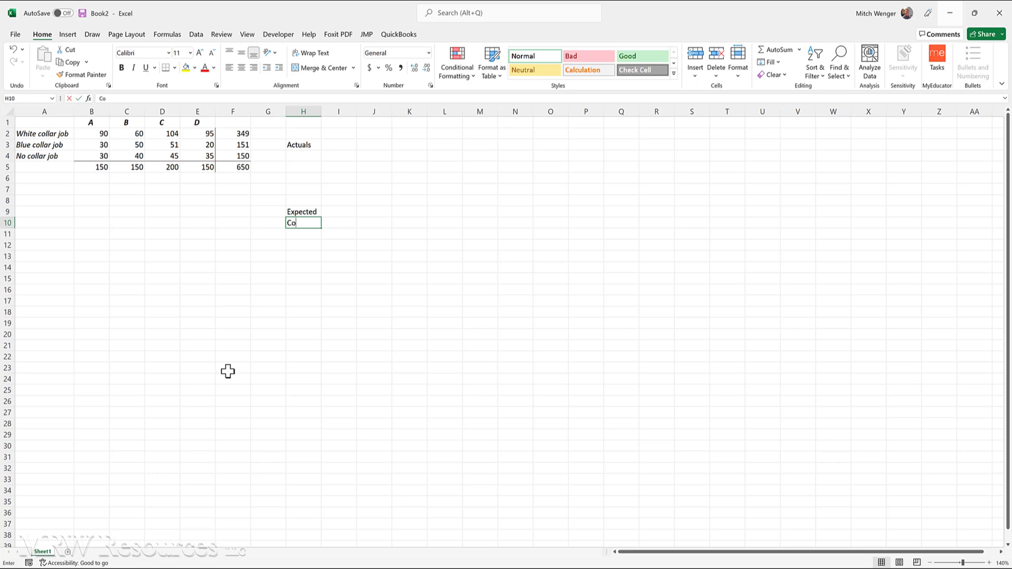
pyautogui.write('Counts')
pyautogui.press('Left')
pyautogui.press('Left')
pyautogui.press('Left')
pyautogui.press('Left')
pyautogui.press('Left')
pyautogui.press('Left')
pyautogui.press('Left')
# Step: Review the table's column totals and row totals, ending at the grand total 650 in F5
pyautogui.press('Up')
pyautogui.press('Up')
pyautogui.press('Up')
pyautogui.press('Up')
pyautogui.press('Up')
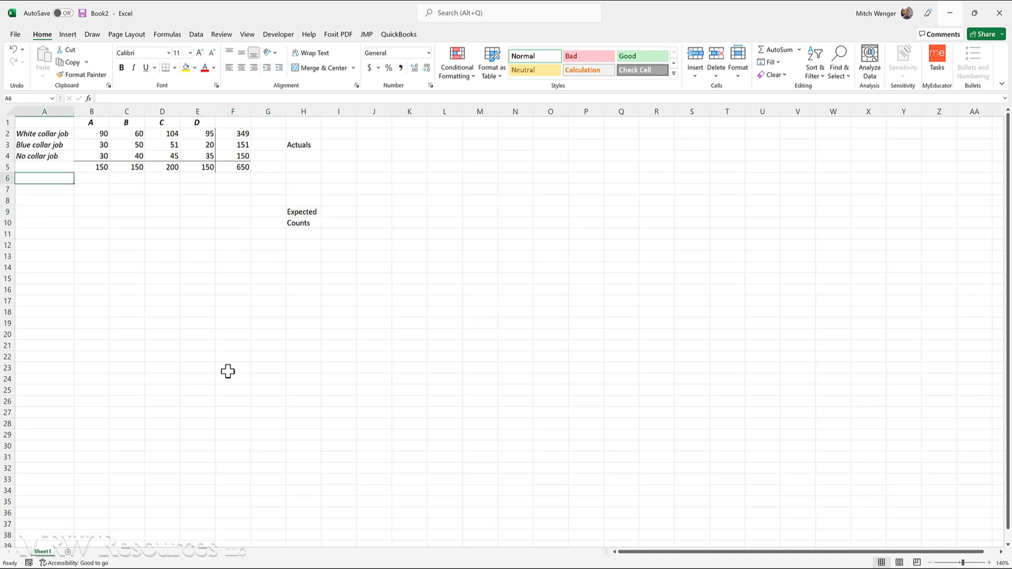
pyautogui.press('Right')
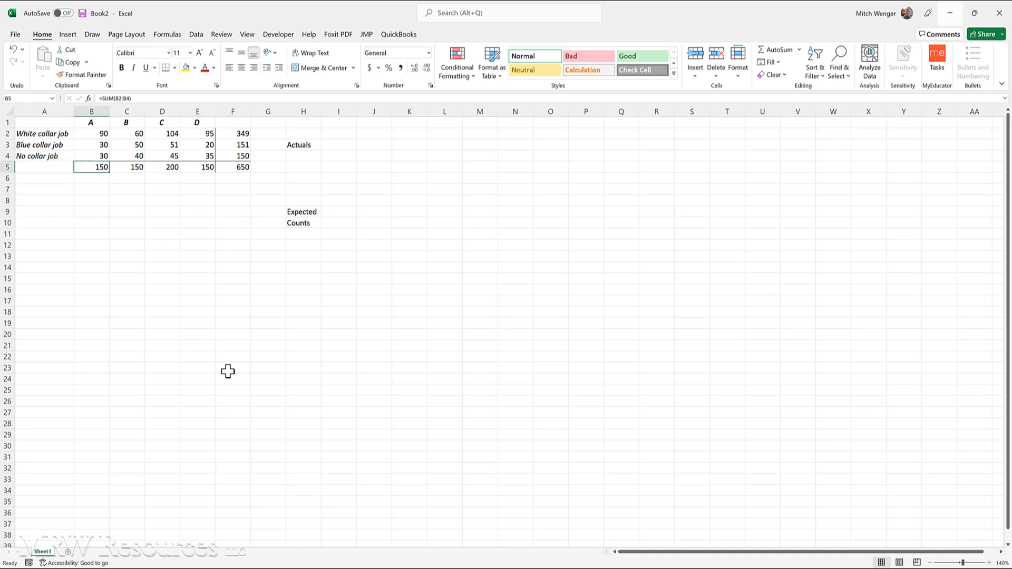
pyautogui.press('Right')
pyautogui.press('Right')
pyautogui.press('Right')
pyautogui.press('Right')
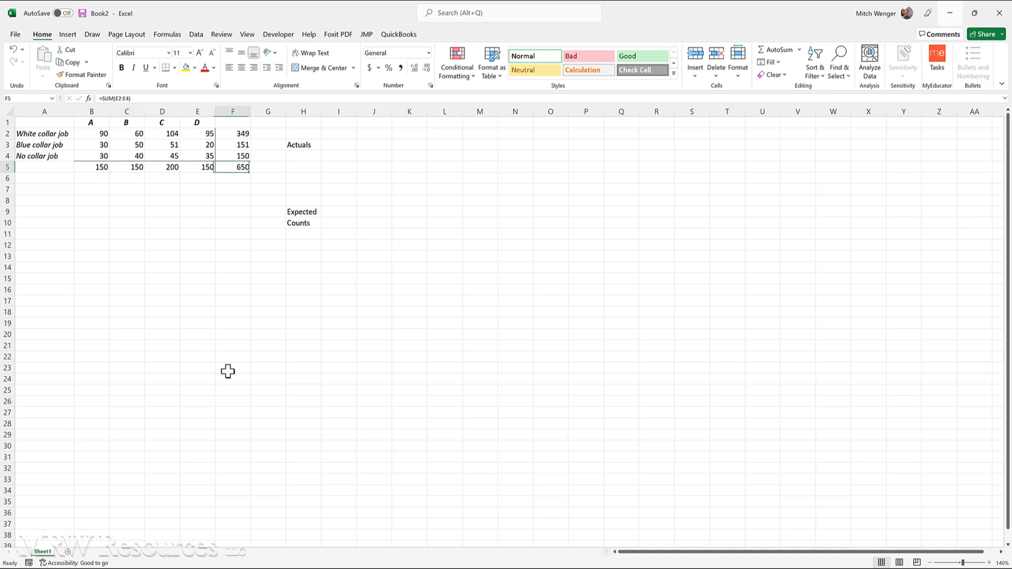
pyautogui.press('Up')
pyautogui.press('Up')
pyautogui.press('Up')
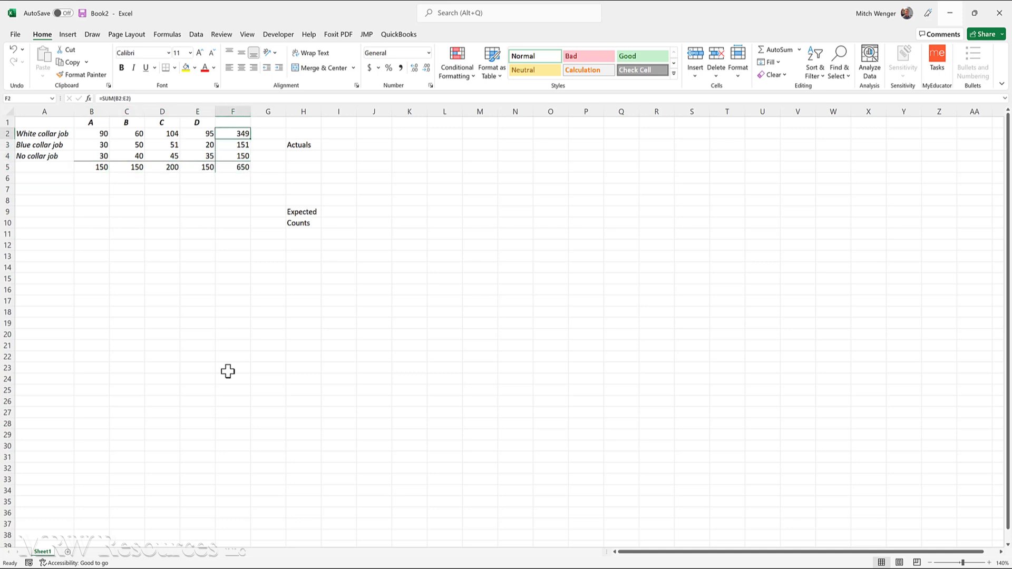
pyautogui.press('Down')
pyautogui.press('Down')
pyautogui.press('Down')
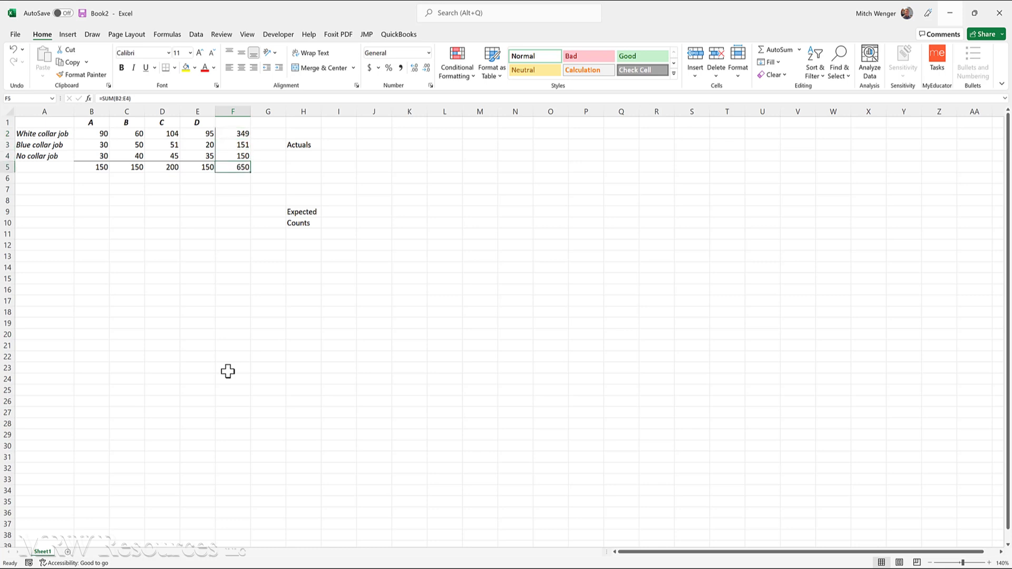
# Step: Enter =A2 in A9 and copy it into A10:A11 to repeat the job-type labels
pyautogui.press('Down')
pyautogui.press('Down')
pyautogui.press('Down')
pyautogui.press('Down')
pyautogui.press('Left')
pyautogui.press('Left')
pyautogui.press('Left')
pyautogui.press('Left')
pyautogui.press('Left')
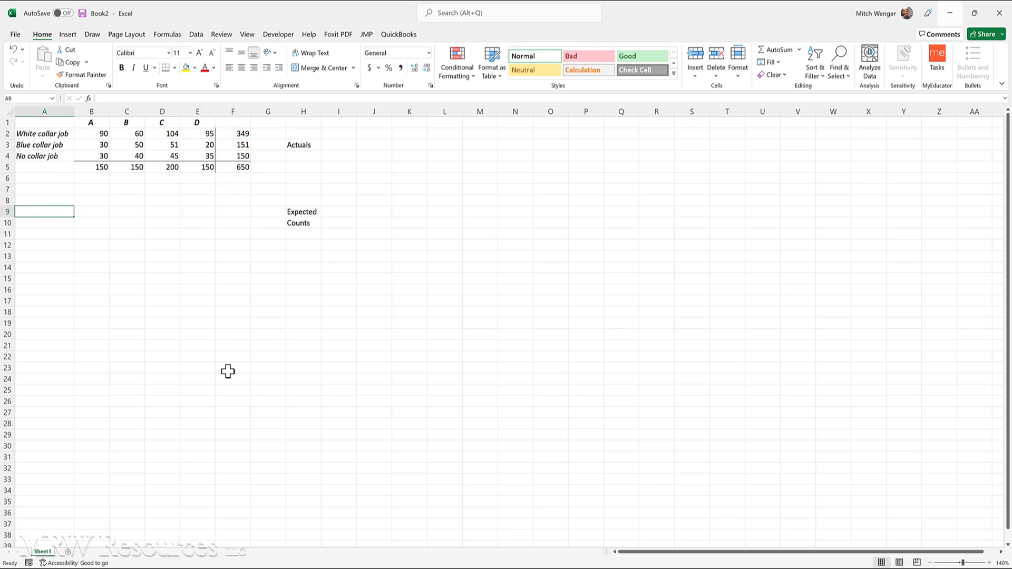
pyautogui.press('Up')
pyautogui.press('Up')
pyautogui.press('Up')
pyautogui.press('Up')
pyautogui.press('Up')
pyautogui.press('Up')
pyautogui.press('Up')
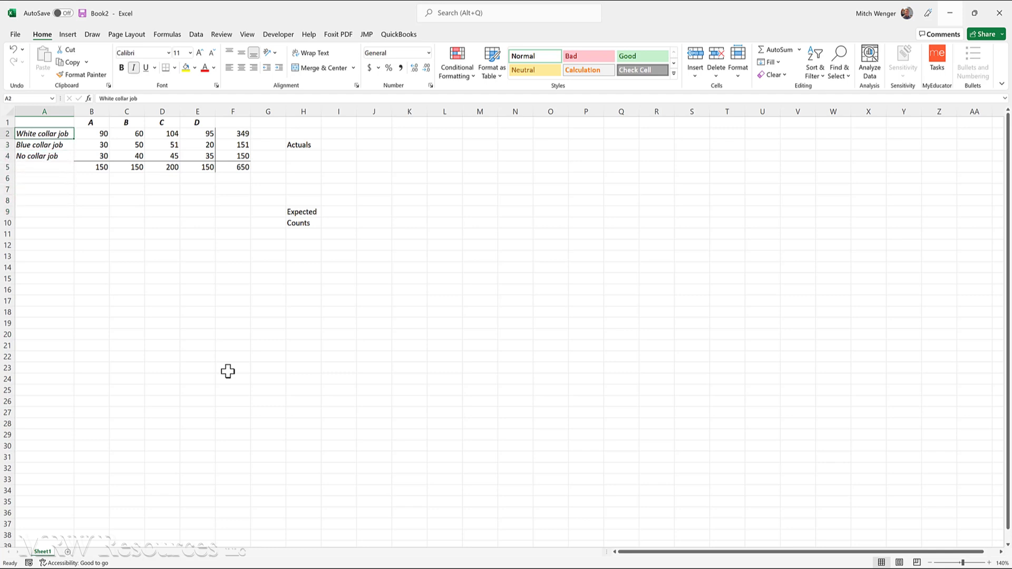
pyautogui.press('Down')
pyautogui.press('Down')
pyautogui.press('Down')
pyautogui.press('Down')
pyautogui.press('Down')
pyautogui.press('Down')
pyautogui.press('Down')
pyautogui.press('Down')
pyautogui.press('Down')
pyautogui.press('Up')
pyautogui.press('Up')
pyautogui.write('=')
pyautogui.press('Up')
pyautogui.press('Up')
pyautogui.press('Up')
pyautogui.press('Up')
pyautogui.press('Up')
pyautogui.press('Up')
pyautogui.press('Up')
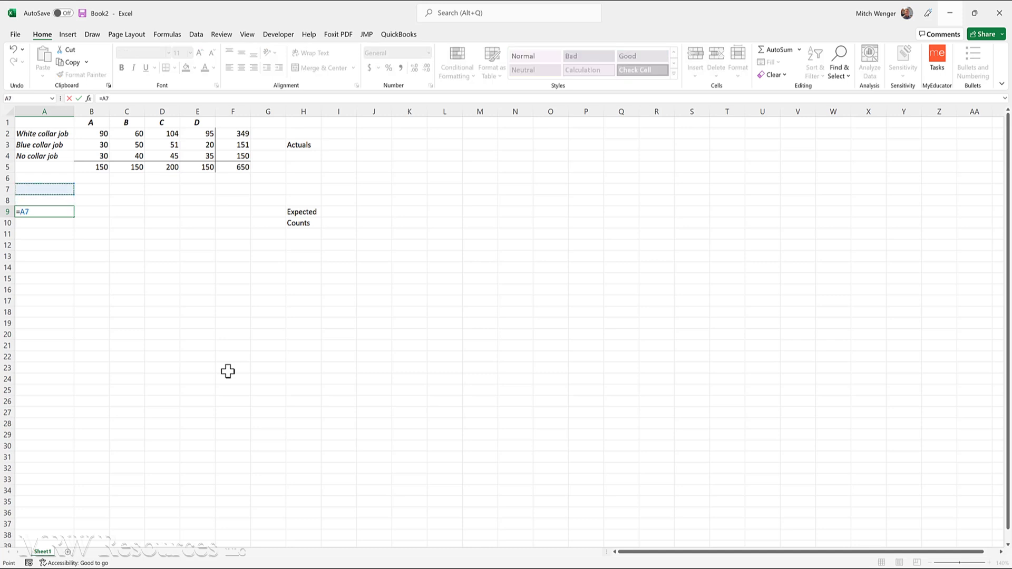
pyautogui.hotkey('ctrl', 'Return')
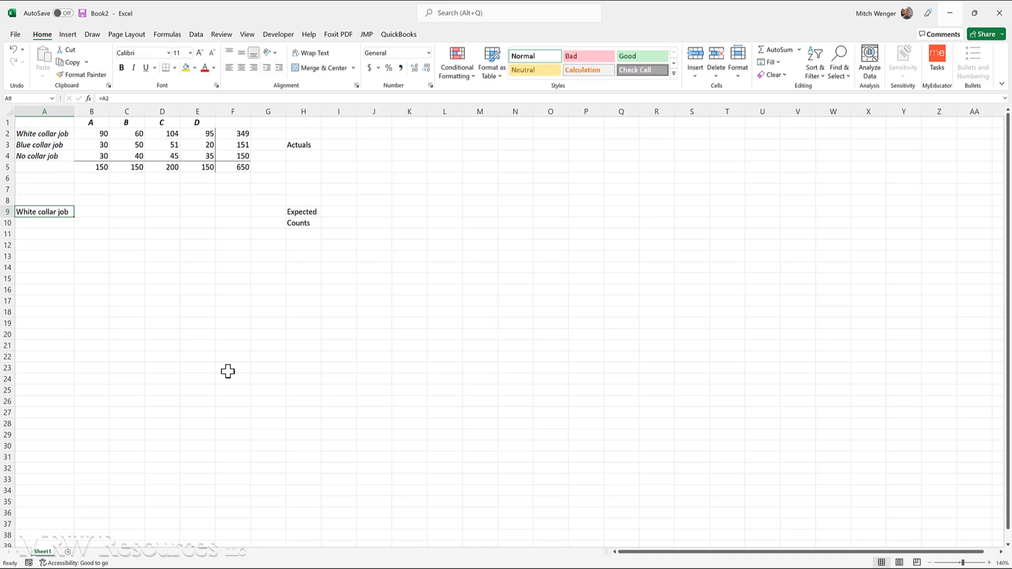
pyautogui.hotkey('ctrl', 'c')
pyautogui.hotkey('shift', 'Down')
pyautogui.hotkey('shift', 'Down')
pyautogui.press('Return')
pyautogui.press('Right')
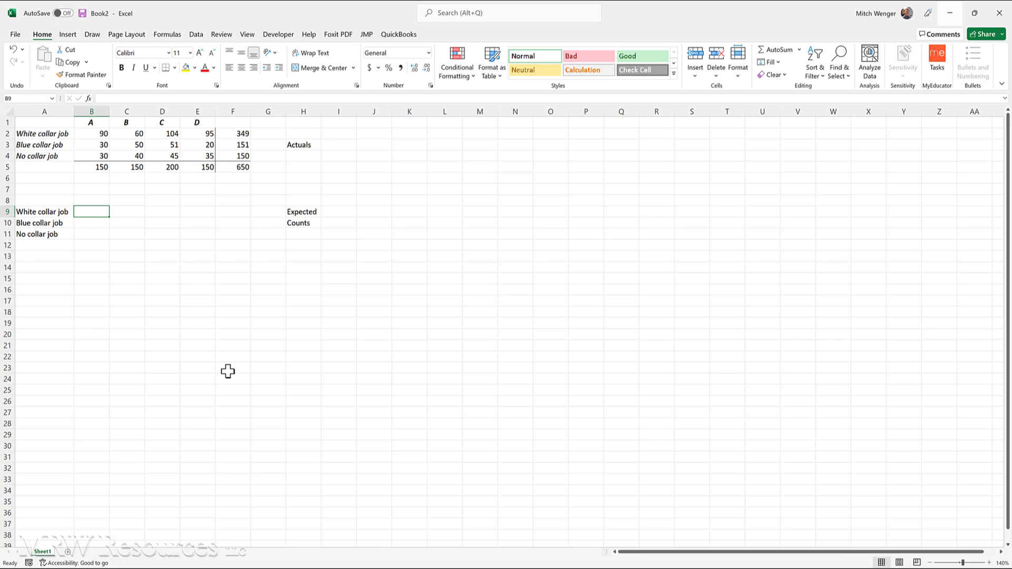
# Step: Enter the expected-count formula in B9 from the column total, row total and grand total
pyautogui.write('=')
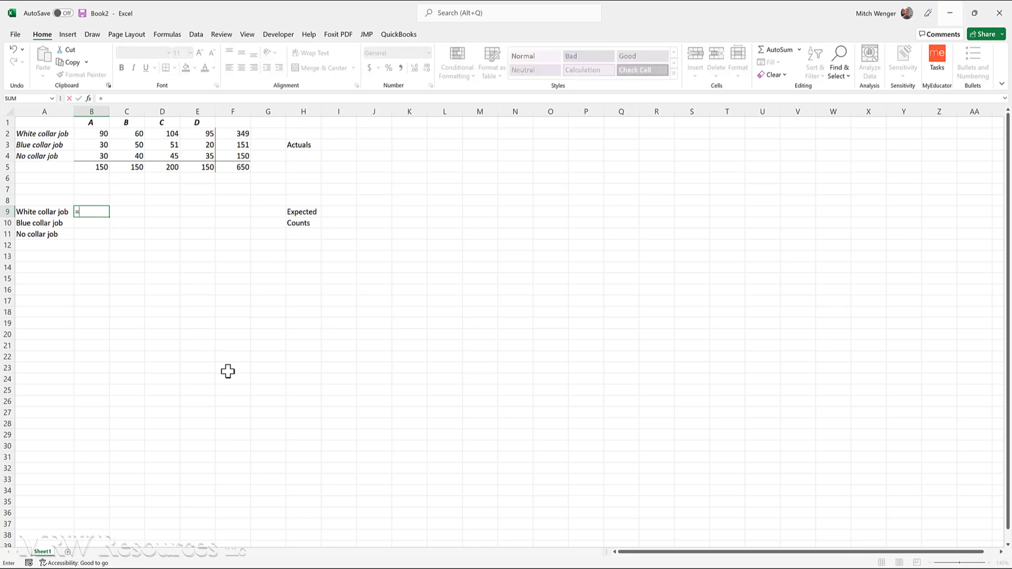
pyautogui.press('Up')
pyautogui.press('Up')
pyautogui.press('Up')
pyautogui.press('Up')
pyautogui.write('/')
pyautogui.press('Up')
pyautogui.press('Up')
pyautogui.press('Up')
pyautogui.press('Up')
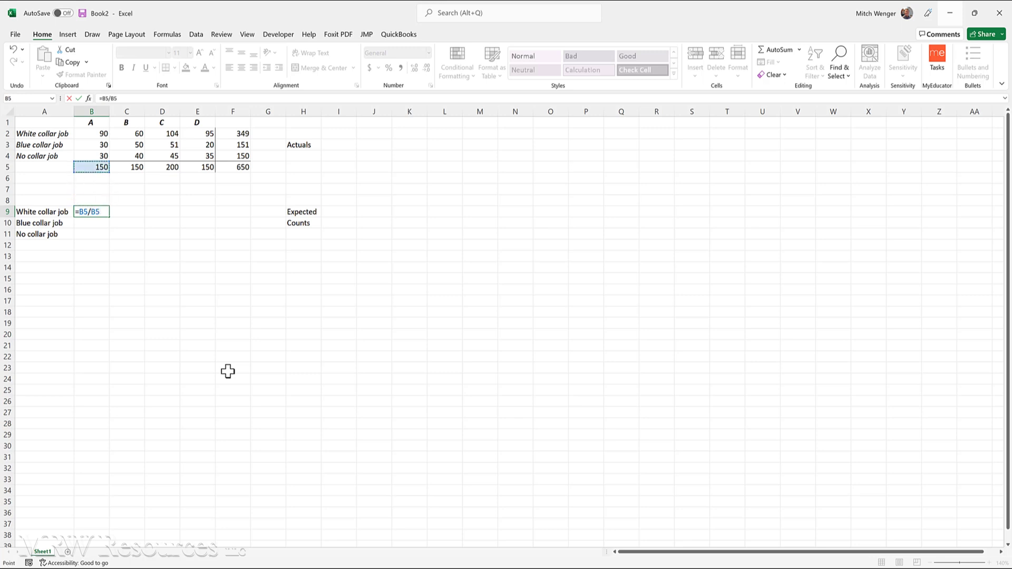
pyautogui.press('Right')
pyautogui.press('Right')
pyautogui.press('Right')
pyautogui.press('Right')
pyautogui.write('*B9')
pyautogui.press('Up')
pyautogui.press('Up')
pyautogui.press('Up')
pyautogui.press('Up')
pyautogui.press('Up')
pyautogui.press('Up')
pyautogui.press('Up')
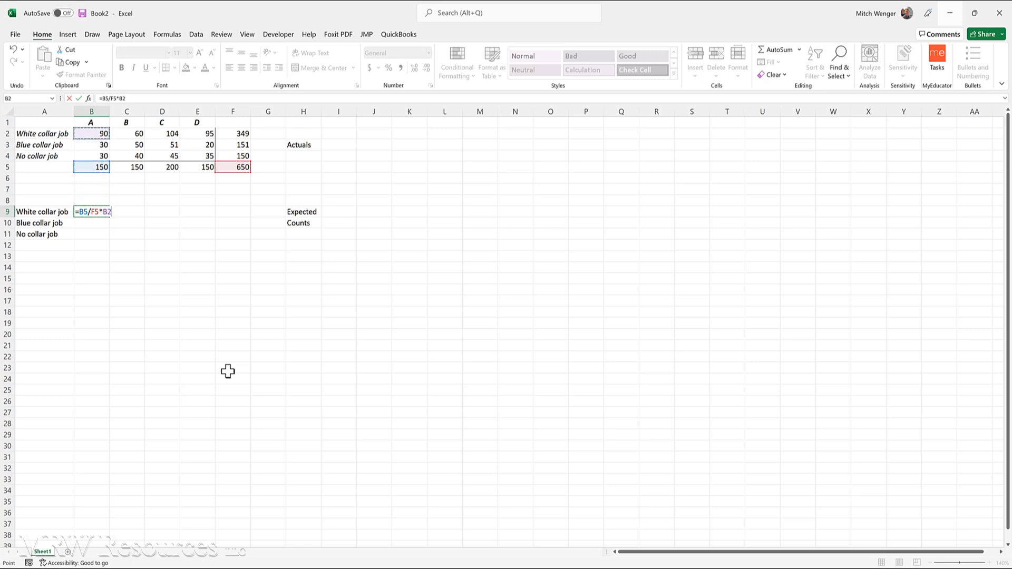
pyautogui.press('Right')
pyautogui.press('Right')
pyautogui.press('Right')
pyautogui.press('Right')
pyautogui.press('Right')
pyautogui.press('Left')
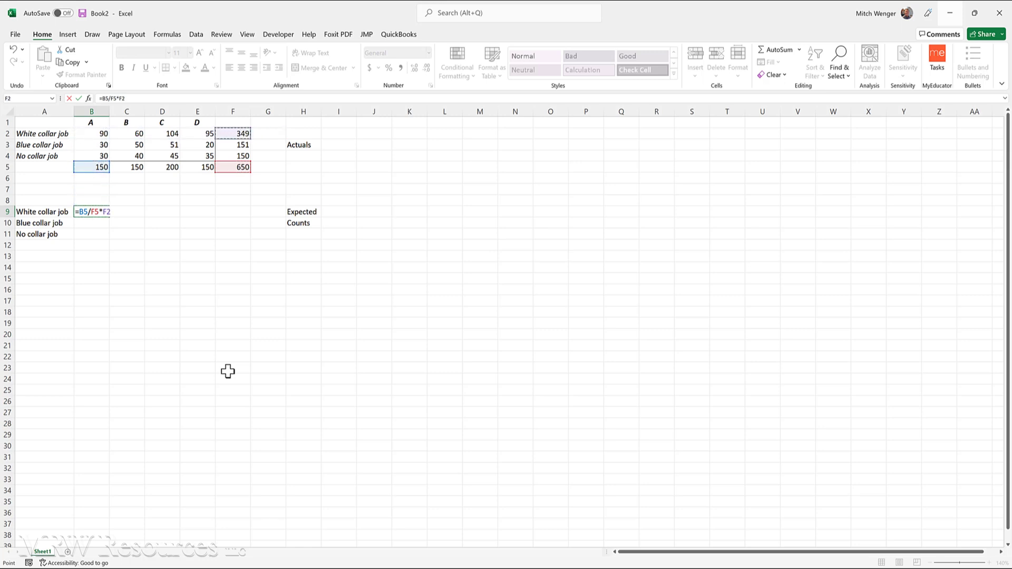
pyautogui.write('/')
pyautogui.press('Down')
pyautogui.press('Down')
pyautogui.press('Up')
pyautogui.press('Up')
pyautogui.press('Up')
pyautogui.press('Up')
pyautogui.press('Up')
pyautogui.press('Up')
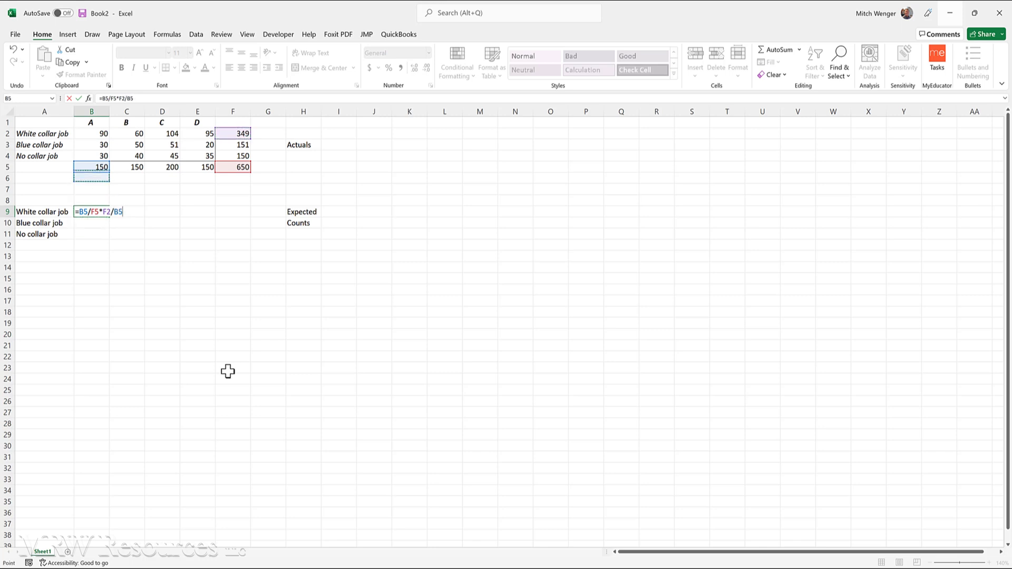
pyautogui.press('Right')
pyautogui.press('Right')
pyautogui.press('Right')
pyautogui.press('Right')
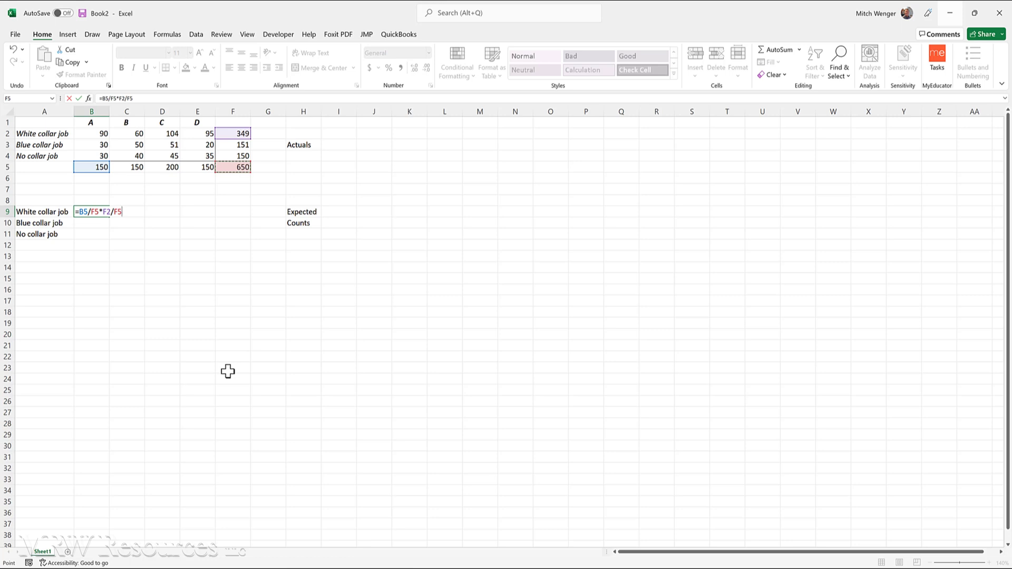
pyautogui.write('*')
pyautogui.press('Up')
pyautogui.press('Up')
pyautogui.press('Up')
pyautogui.press('Up')
pyautogui.press('Right')
pyautogui.press('Right')
pyautogui.press('Right')
pyautogui.press('Right')
pyautogui.hotkey('ctrl', 'Return')
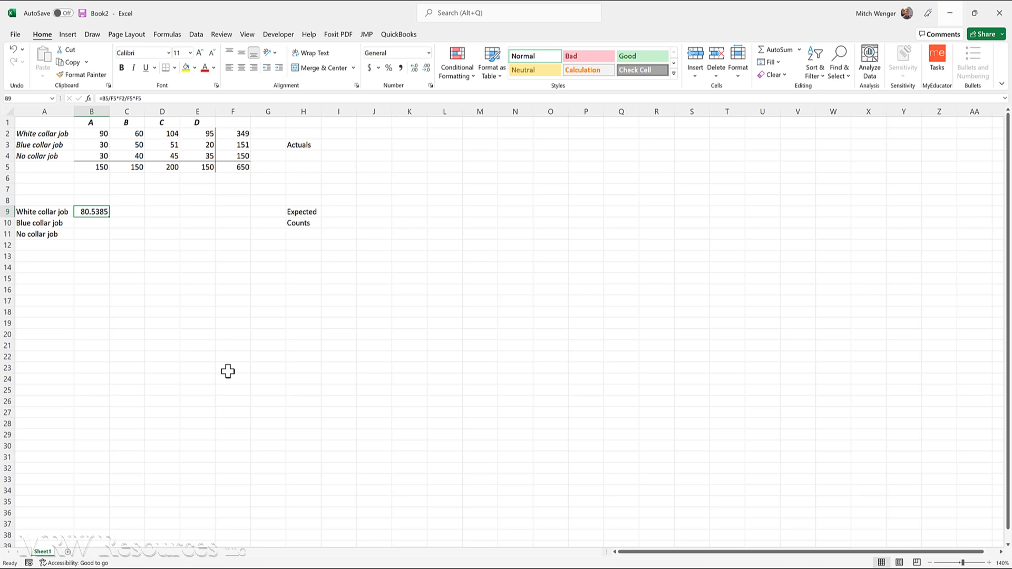
# Step: Lock B9's total references as absolute or mixed references with F4
pyautogui.click(104, 98)
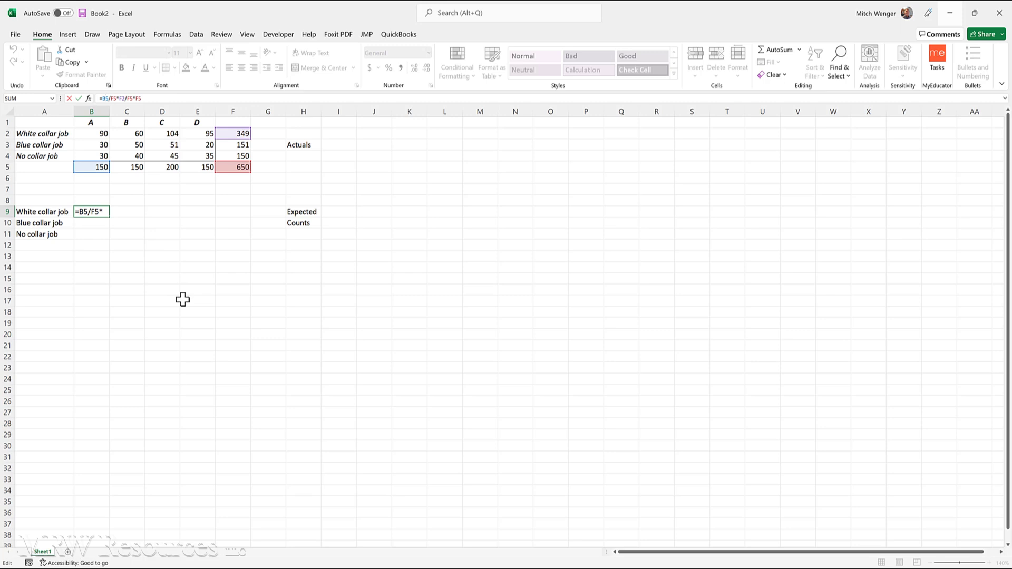
pyautogui.press('F4')
pyautogui.press('F4')
pyautogui.press('F4')
pyautogui.press('Right')
pyautogui.press('Right')
pyautogui.press('F4')
pyautogui.press('F4')
pyautogui.press('F4')
pyautogui.press('Right')
pyautogui.press('F4')
pyautogui.press('Right')
pyautogui.press('Right')
pyautogui.press('Right')
pyautogui.press('F4')
pyautogui.hotkey('ctrl', 'Return')
# Step: Fill the B9 formula down to B11, giving 80.5385, 34.8462 and 34.6154
pyautogui.hotkey('shift', 'Down')
pyautogui.hotkey('shift', 'Up')
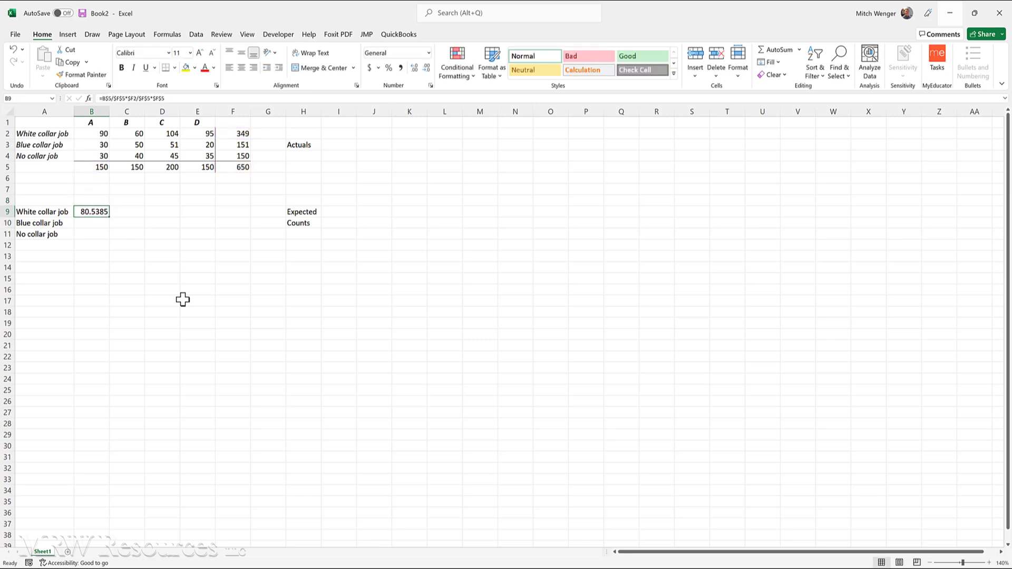
pyautogui.hotkey('shift', 'Down')
pyautogui.hotkey('shift', 'Down')
pyautogui.hotkey('ctrl', 'd')
pyautogui.hotkey('shift', 'Up')
pyautogui.hotkey('shift', 'Up')
# Step: Copy the expected-count formulas in B9:B11 into C9:E11
pyautogui.hotkey('shift', 'Down')
pyautogui.hotkey('shift', 'Down')
pyautogui.hotkey('ctrl', 'c')
pyautogui.press('Right')
pyautogui.hotkey('shift', 'Right')
pyautogui.hotkey('shift', 'Right')
pyautogui.hotkey('shift', 'Right')
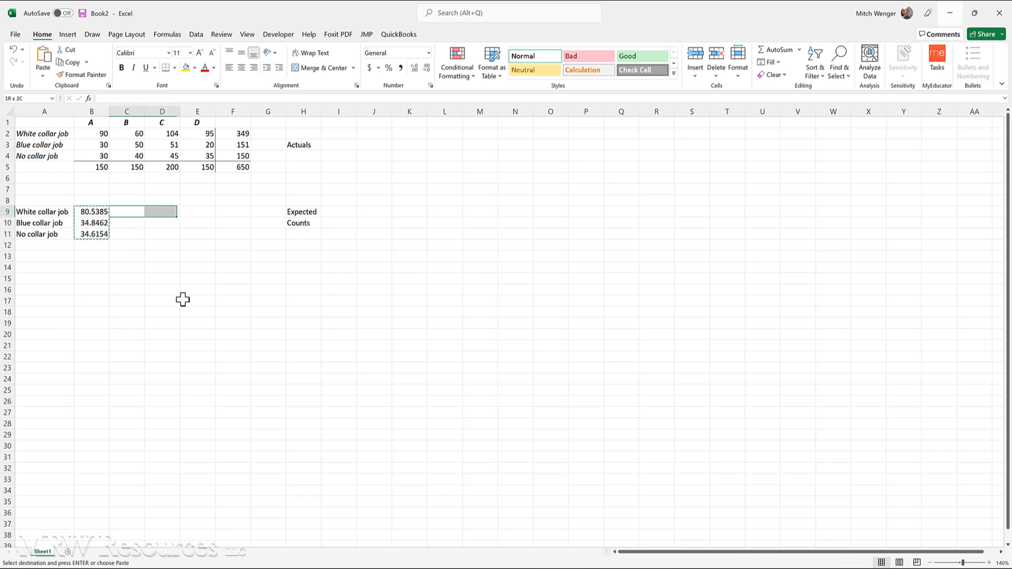
pyautogui.hotkey('shift', 'Left')
pyautogui.hotkey('shift', 'Down')
pyautogui.hotkey('shift', 'Down')
pyautogui.press('Return')
pyautogui.press('Up')
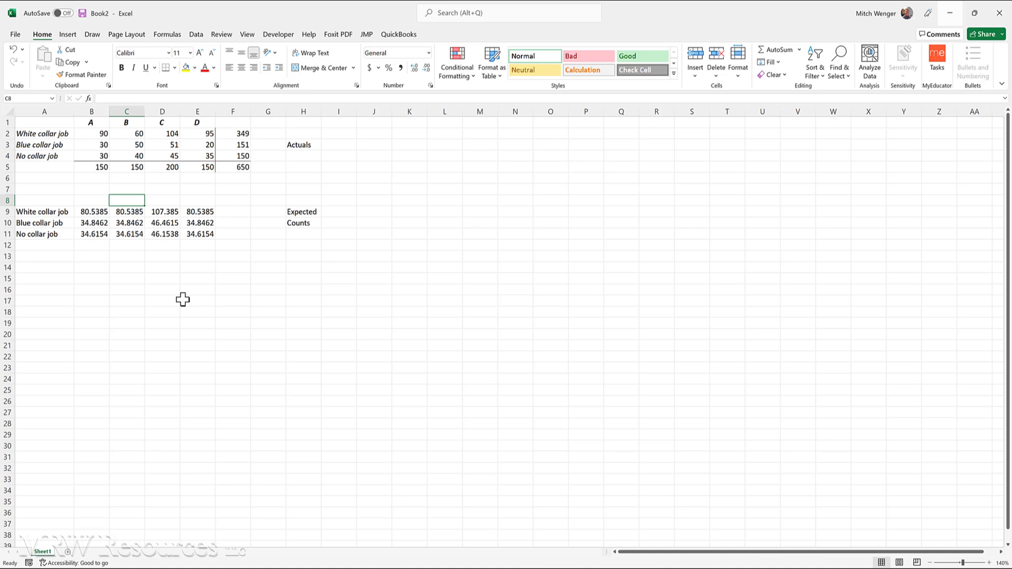
# Step: Check the copied expected-count formulas in columns B through E
pyautogui.press('Up')
pyautogui.press('Up')
pyautogui.press('Up')
pyautogui.press('Down')
pyautogui.press('Down')
pyautogui.press('Down')
pyautogui.press('Down')
pyautogui.press('Down')
pyautogui.press('Down')
pyautogui.press('Left')
pyautogui.press('Up')
pyautogui.press('Up')
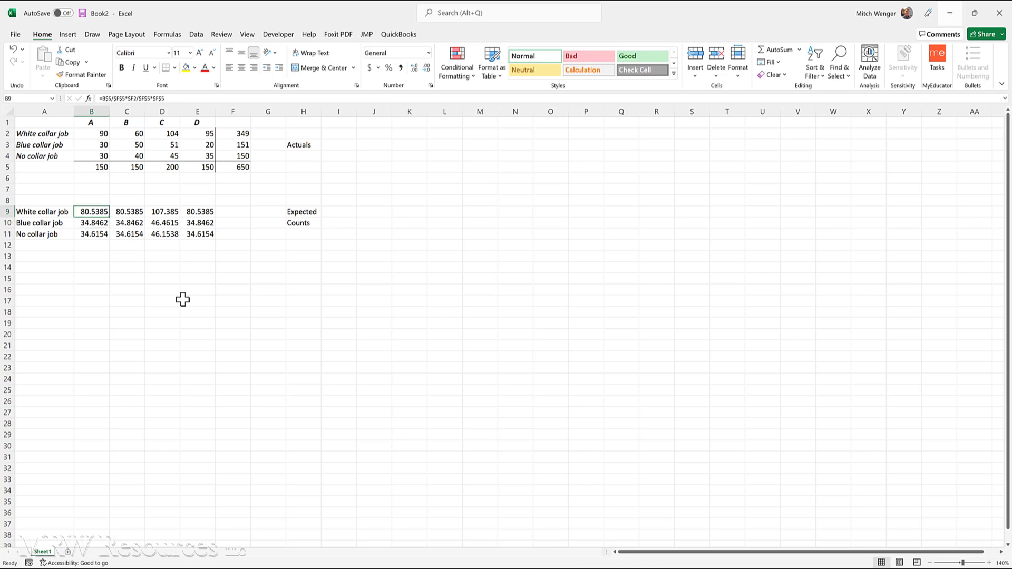
pyautogui.press('Right')
pyautogui.press('Down')
pyautogui.press('Down')
pyautogui.press('Up')
pyautogui.press('Up')
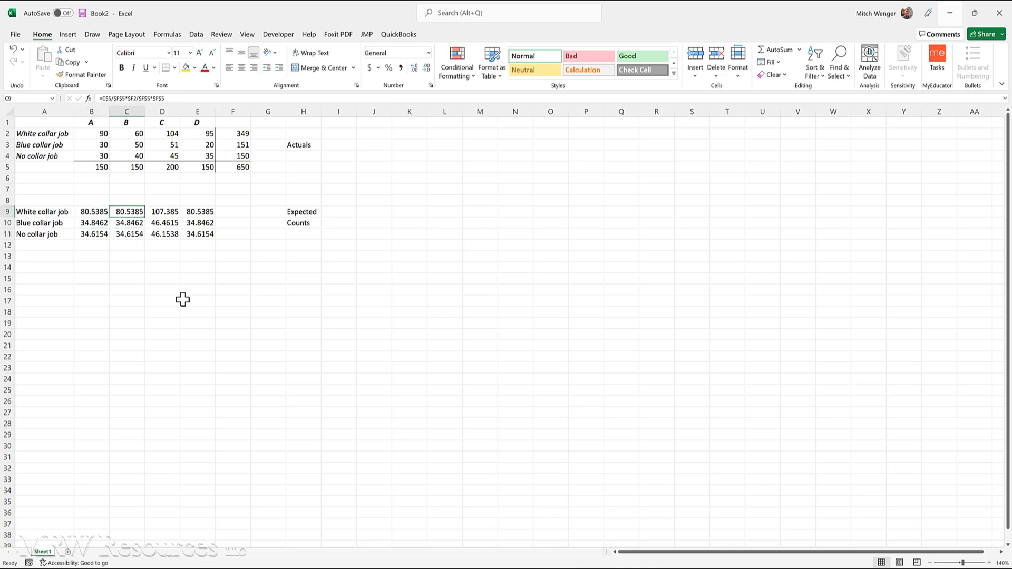
pyautogui.press('Right')
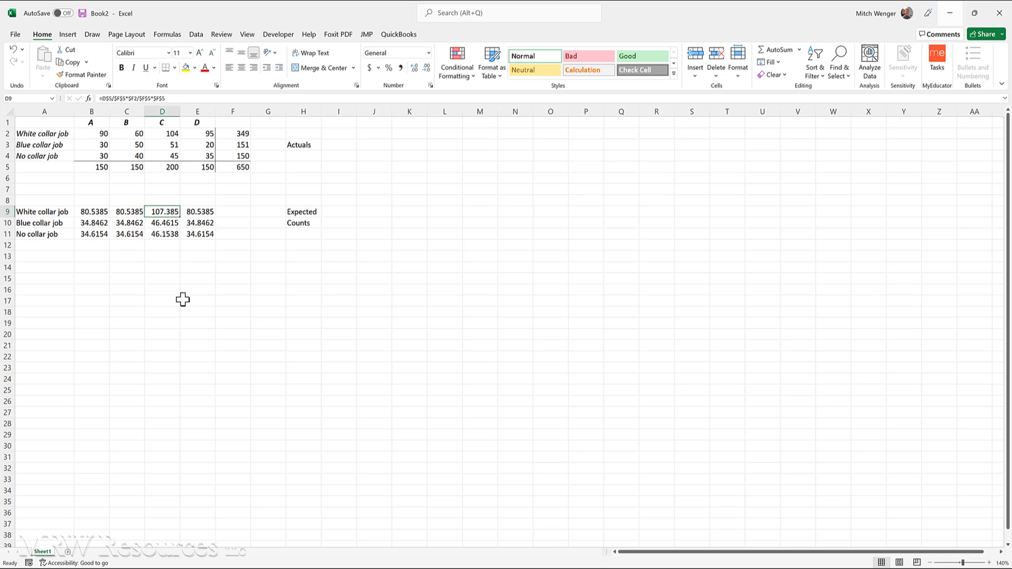
pyautogui.press('Down')
pyautogui.press('Down')
pyautogui.press('Up')
pyautogui.press('Up')
pyautogui.press('Right')
pyautogui.press('Down')
# Step: Copy the row totals F2:F4 into F9:F11, giving 349, 151 and 150
pyautogui.press('Down')
pyautogui.press('Up')
pyautogui.press('Up')
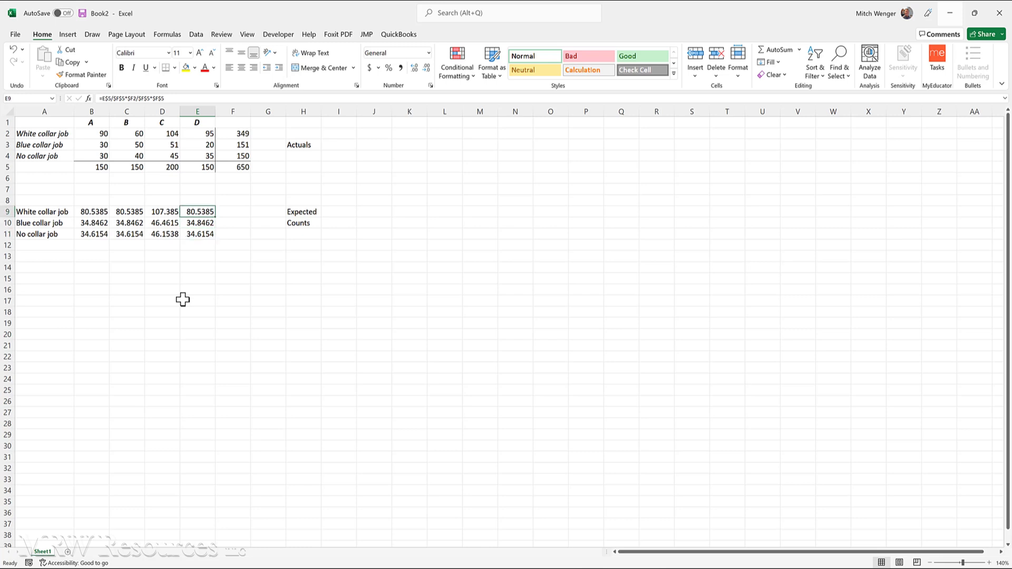
# Step: Copy the column totals B5:E5 into B12:E12 (150, 150, 200, 150)
pyautogui.press('Up')
pyautogui.press('Up')
pyautogui.press('Up')
pyautogui.press('Up')
pyautogui.press('Up')
pyautogui.press('Up')
pyautogui.press('Up')
pyautogui.press('Right')
pyautogui.hotkey('shift', 'Down')
pyautogui.hotkey('shift', 'Down')
pyautogui.hotkey('ctrl', 'c')
pyautogui.press('Down')
pyautogui.press('Down')
pyautogui.press('Down')
pyautogui.press('Down')
pyautogui.press('Down')
pyautogui.press('Down')
pyautogui.press('Down')
pyautogui.press('Return')
pyautogui.press('Left')
pyautogui.press('Up')
pyautogui.press('Up')
pyautogui.press('Up')
pyautogui.press('Up')
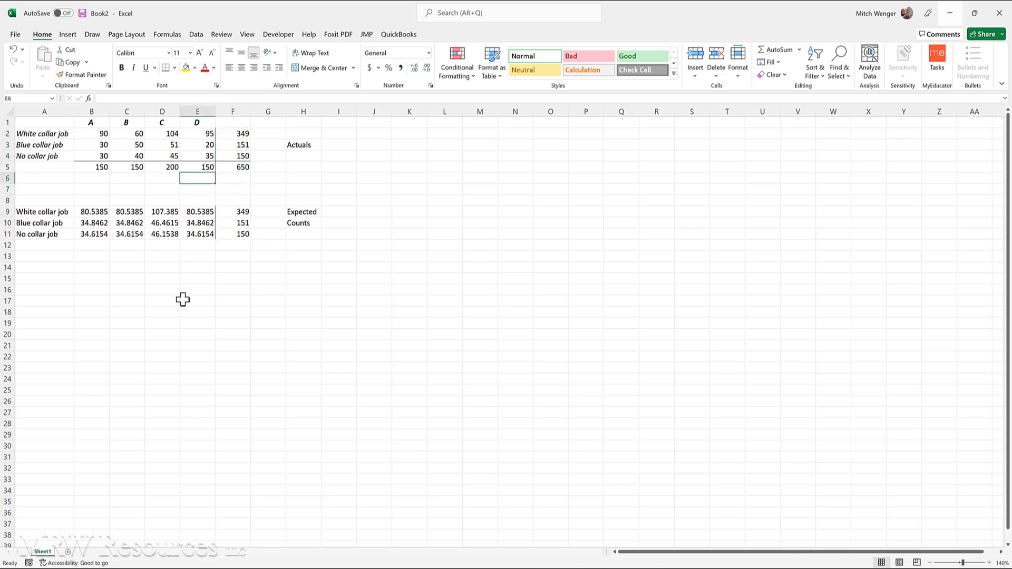
pyautogui.hotkey('shift', 'Left')
pyautogui.hotkey('shift', 'Left')
pyautogui.hotkey('shift', 'Left')
pyautogui.hotkey('ctrl', 'c')
pyautogui.press('Down')
pyautogui.press('Down')
pyautogui.press('Down')
pyautogui.press('Down')
pyautogui.press('Down')
pyautogui.press('Down')
pyautogui.press('Down')
pyautogui.press('Down')
# Step: Copy the grand total 650 from F5 into F12
pyautogui.press('Up')
pyautogui.press('Left')
pyautogui.press('Left')
pyautogui.press('Left')
pyautogui.press('Return')
pyautogui.press('Right')
pyautogui.press('Right')
pyautogui.press('Right')
pyautogui.press('Right')
pyautogui.press('Up')
pyautogui.press('Up')
pyautogui.press('Up')
pyautogui.press('Up')
pyautogui.press('Up')
pyautogui.press('Up')
pyautogui.press('Up')
pyautogui.press('Up')
pyautogui.press('Down')
pyautogui.hotkey('ctrl', 'c')
pyautogui.press('Down')
pyautogui.press('Down')
pyautogui.press('Down')
pyautogui.press('Down')
pyautogui.press('Down')
pyautogui.press('Down')
pyautogui.press('Down')
pyautogui.press('Return')
pyautogui.press('Down')
pyautogui.press('Down')
pyautogui.press('Down')
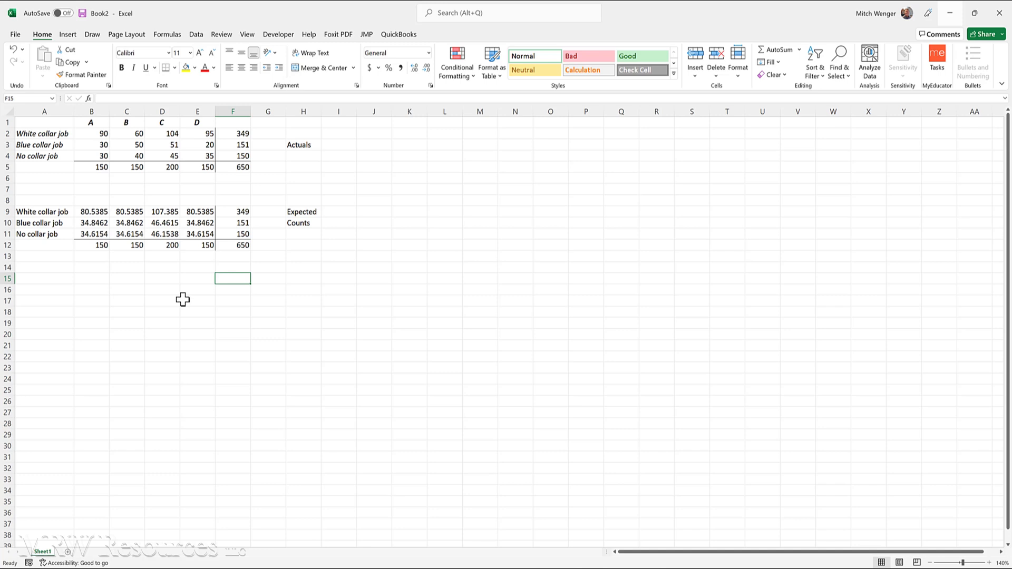
# Step: Enter =A9 in A15 and fill it down to A17 for the job-type labels
pyautogui.press('Left')
pyautogui.press('Left')
pyautogui.press('Left')
pyautogui.press('Left')
pyautogui.press('Left')
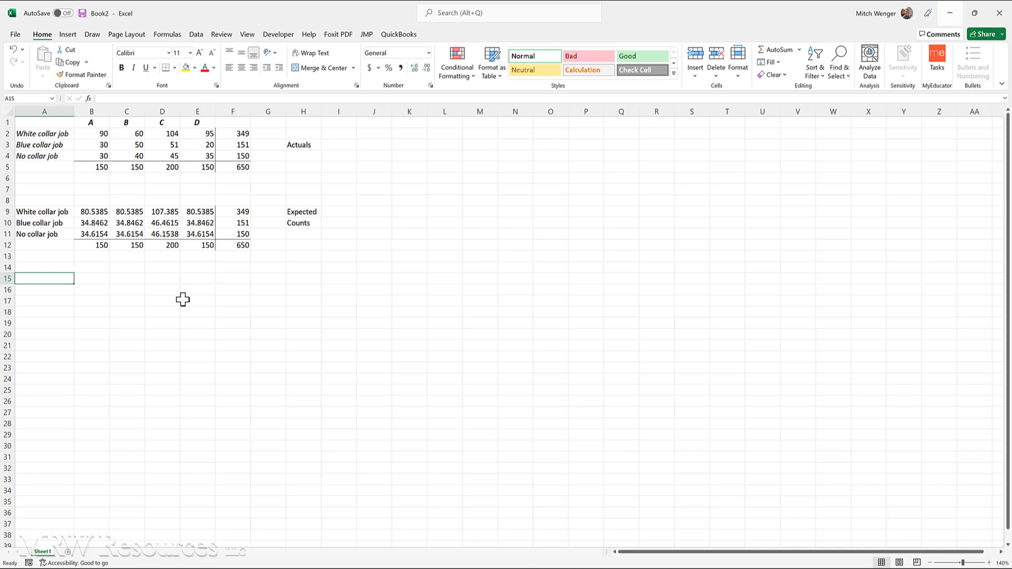
pyautogui.write('=')
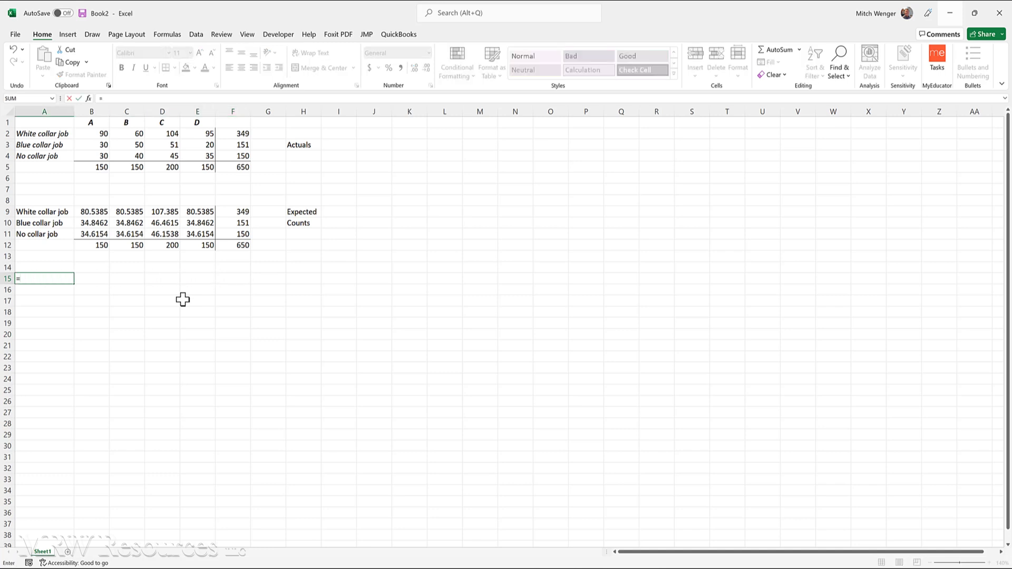
pyautogui.press('Up')
pyautogui.press('Up')
pyautogui.press('Up')
pyautogui.press('Up')
pyautogui.press('Up')
pyautogui.press('Up')
pyautogui.hotkey('ctrl', 'Return')
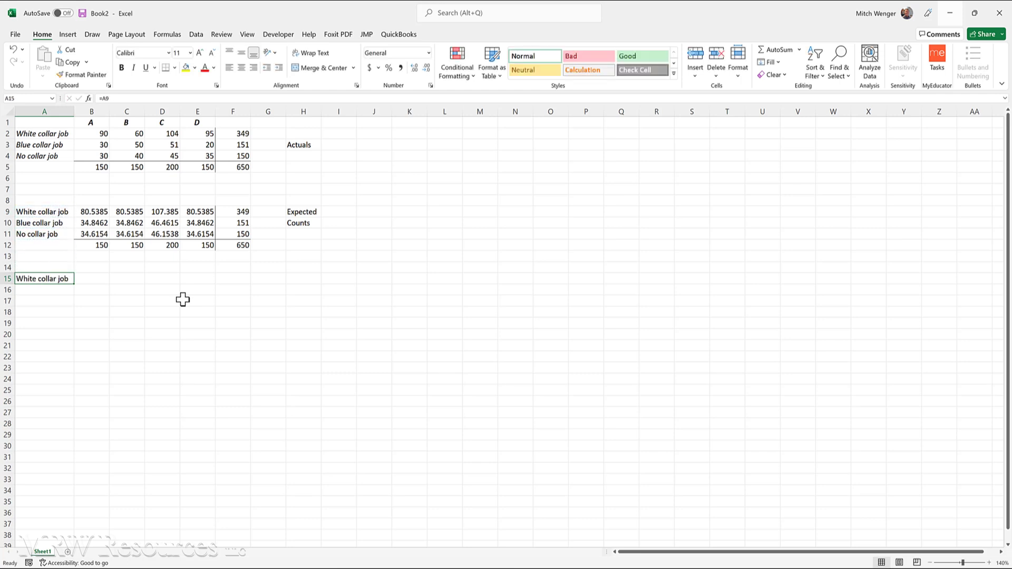
pyautogui.hotkey('shift', 'Down')
pyautogui.hotkey('shift', 'Down')
pyautogui.hotkey('ctrl', 'd')
pyautogui.press('Down')
pyautogui.press('Right')
pyautogui.press('Right')
pyautogui.press('Right')
pyautogui.press('Right')
pyautogui.press('Right')
pyautogui.press('Right')
pyautogui.press('Right')
pyautogui.press('Up')
# Step: Type 'Calculate', 'Cahi-Square' and 'Score' into H15:H17, then go to B15
pyautogui.write('Calc')
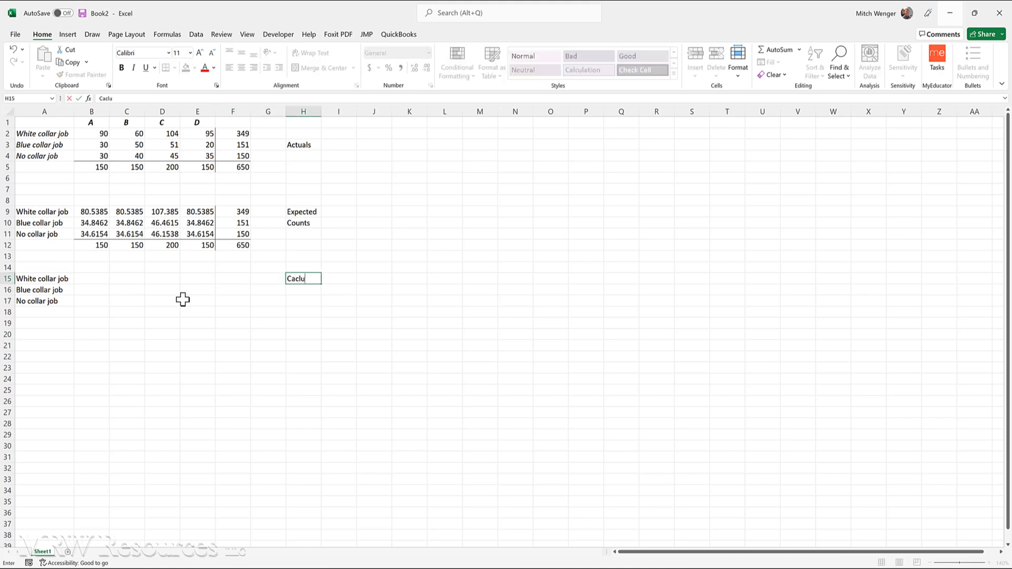
pyautogui.write('ulate')
pyautogui.press('Return')
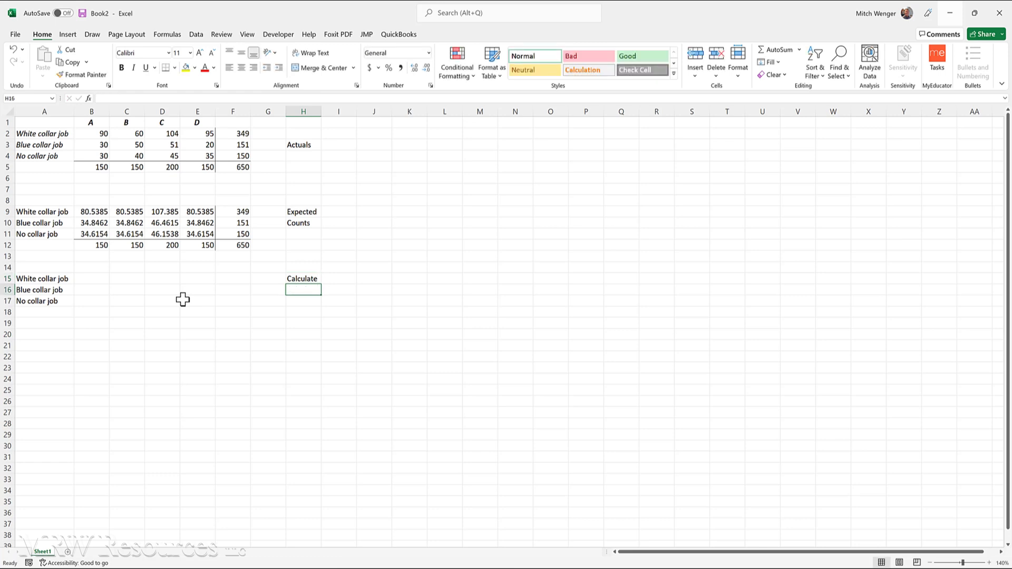
pyautogui.write('Cahi-')
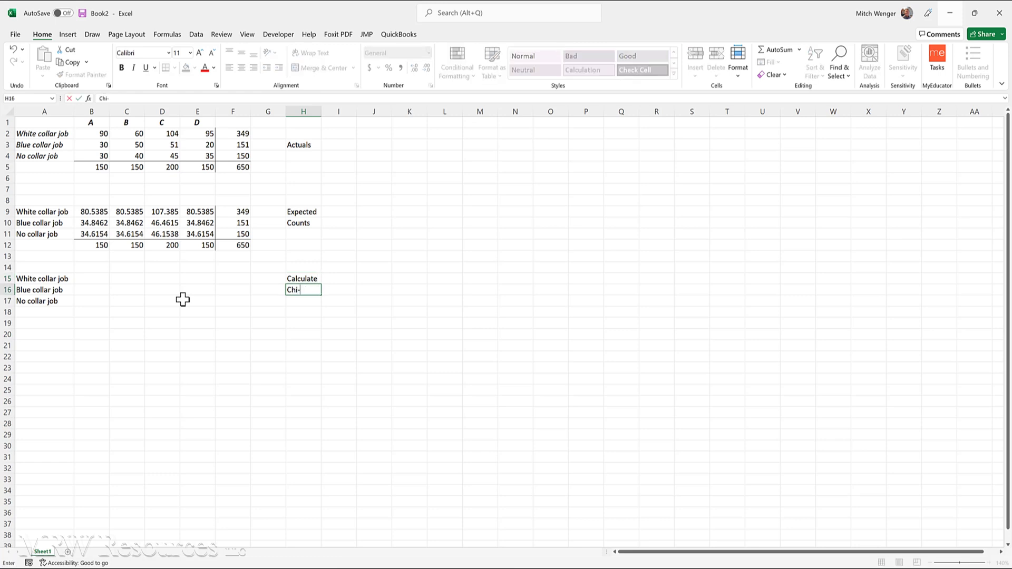
pyautogui.write('Square')
pyautogui.press('Return')
pyautogui.write('Score')
pyautogui.hotkey('ctrl', 'Return')
pyautogui.press('Left')
pyautogui.press('Left')
pyautogui.press('Up')
pyautogui.press('Up')
pyautogui.press('Left')
pyautogui.press('Left')
pyautogui.press('Left')
pyautogui.press('Left')
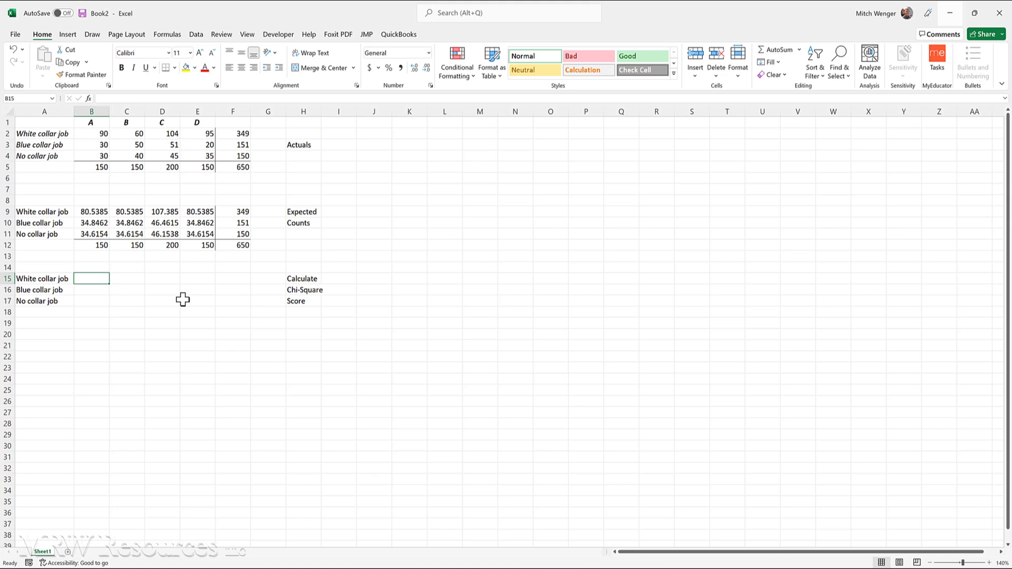
# Step: Draft the B15 chi-square term by subtracting expected count B9 from actual count B2
pyautogui.write('=')
pyautogui.press('Up')
pyautogui.press('Up')
pyautogui.press('Up')
pyautogui.press('Up')
pyautogui.press('Up')
pyautogui.press('Up')
pyautogui.press('Up')
pyautogui.press('Up')
pyautogui.press('Up')
pyautogui.press('Up')
pyautogui.press('Up')
pyautogui.press('Up')
pyautogui.press('Up')
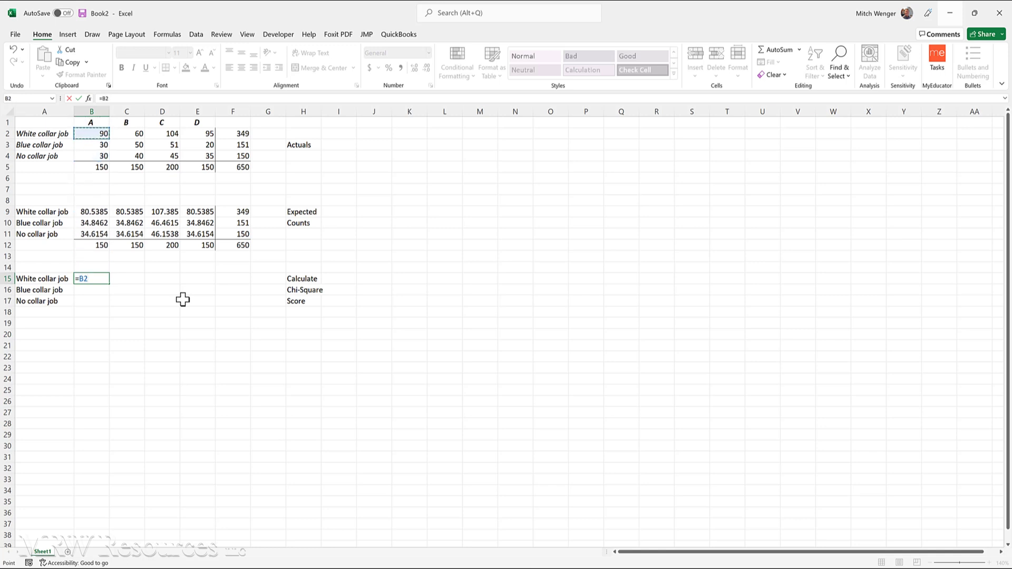
pyautogui.write('=')
pyautogui.press('Up')
pyautogui.press('Up')
pyautogui.press('Up')
pyautogui.press('Up')
pyautogui.press('Up')
pyautogui.press('Up')
pyautogui.press('BackSpace')
pyautogui.press('BackSpace')
pyautogui.press('BackSpace')
pyautogui.write('-')
pyautogui.press('Up')
pyautogui.press('Up')
pyautogui.press('Up')
pyautogui.press('Up')
pyautogui.press('Up')
pyautogui.press('Up')
pyautogui.write(')')
pyautogui.press('Return')
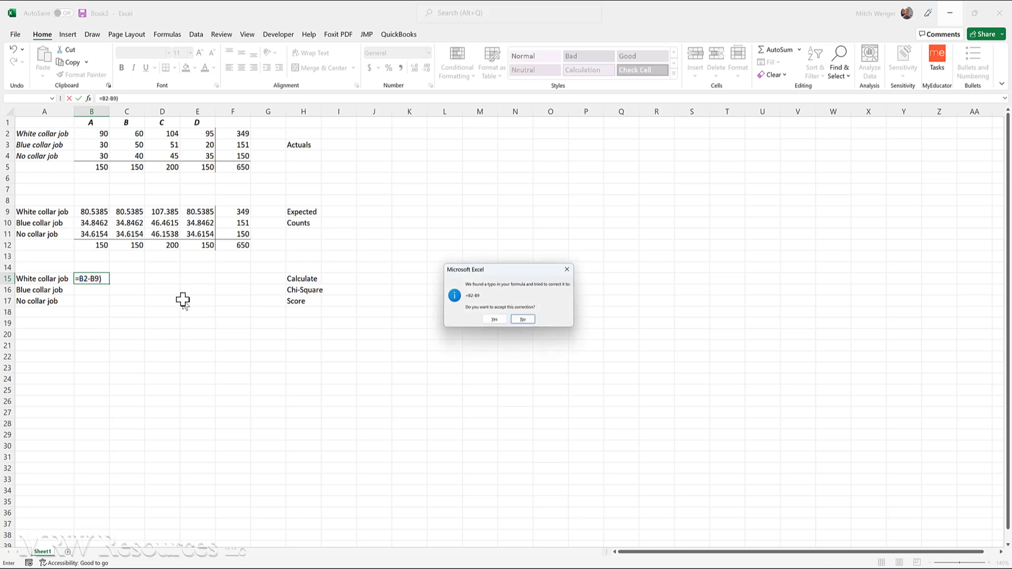
# Step: Reject Excel's correction and fix B15 to =((B2-B9)^2)/B9, giving 1.11153
pyautogui.click(523, 319)
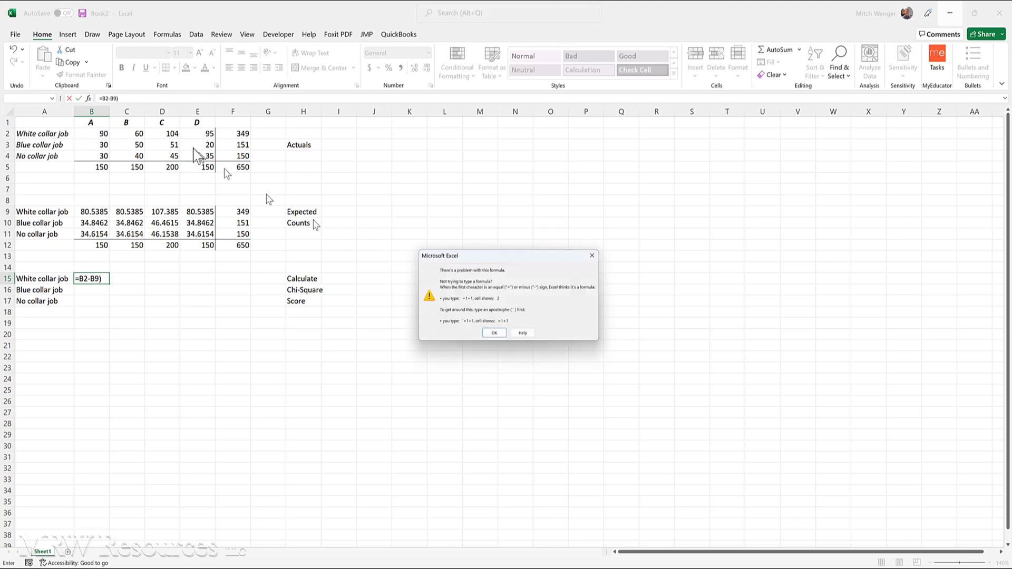
pyautogui.click(490, 334)
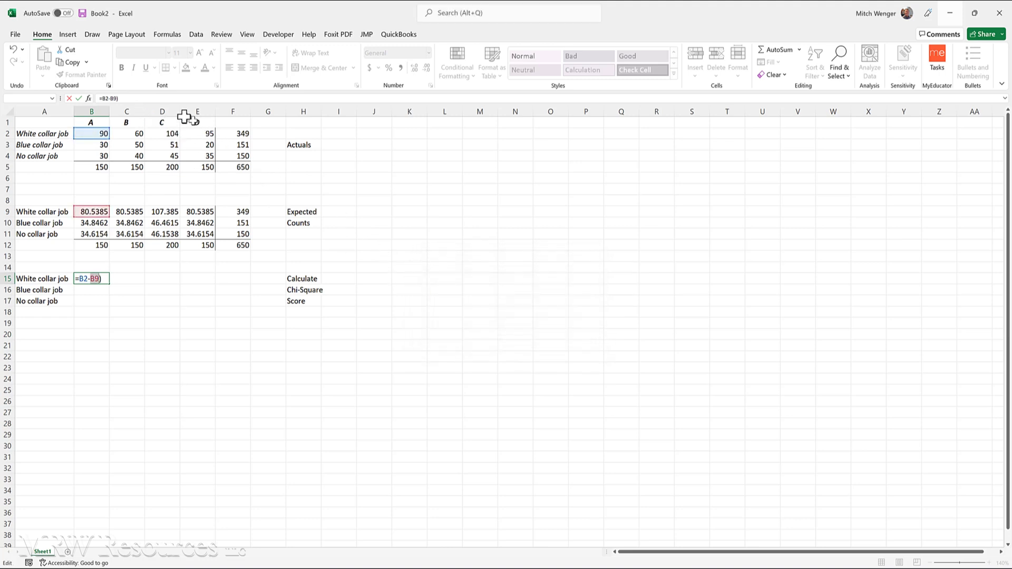
pyautogui.click(151, 103)
pyautogui.press('Home')
pyautogui.press('Right')
pyautogui.write('(')
pyautogui.write('^2')
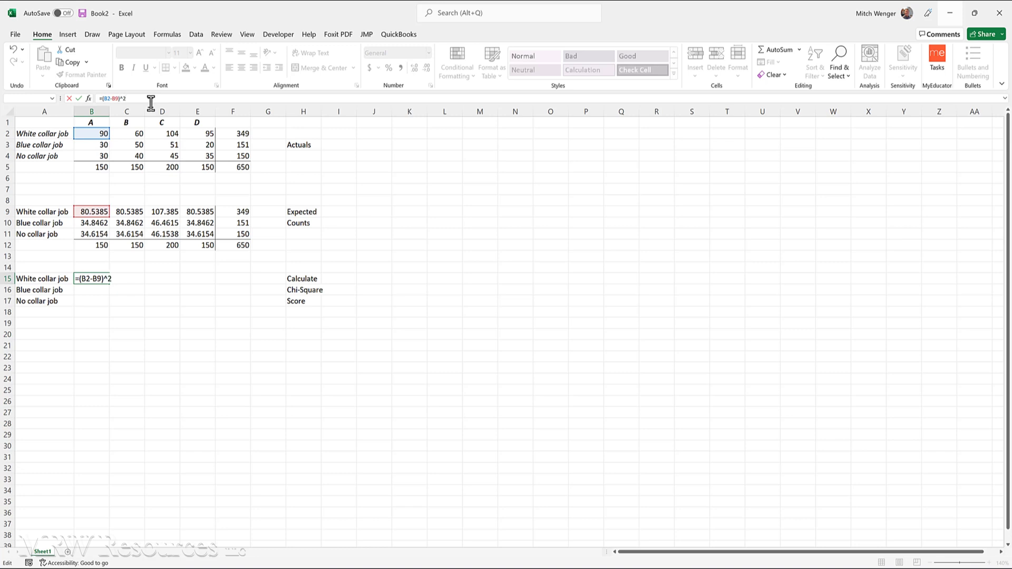
pyautogui.press('Home')
pyautogui.press('Right')
pyautogui.write('(')
pyautogui.press('End')
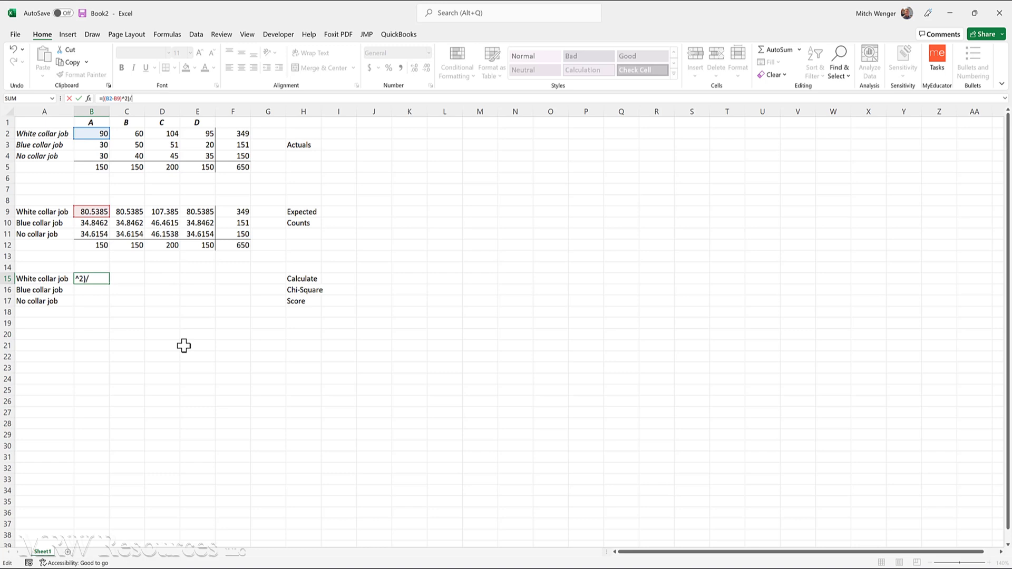
pyautogui.write(')/')
pyautogui.click(84, 211)
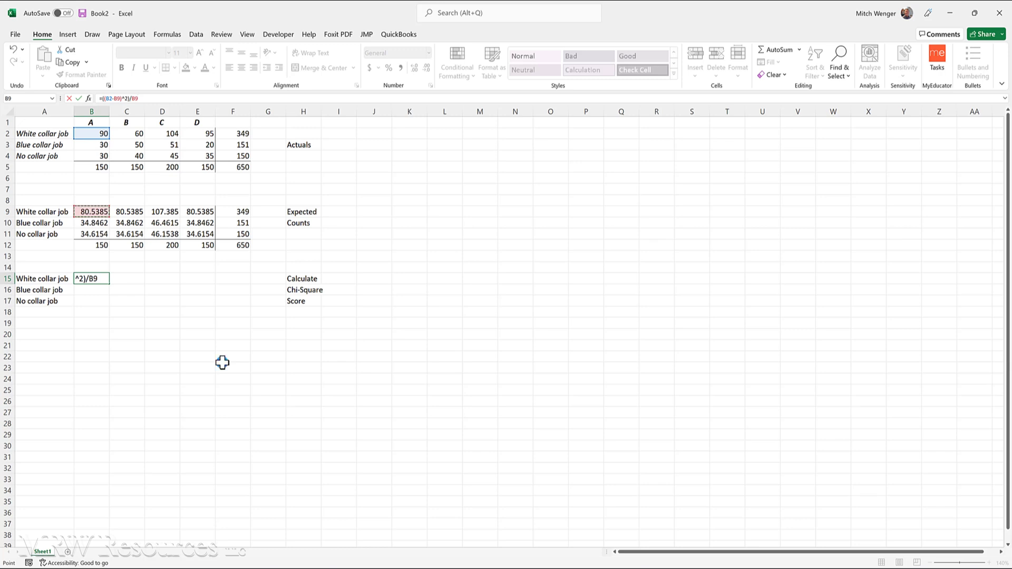
pyautogui.hotkey('ctrl', 'Return')
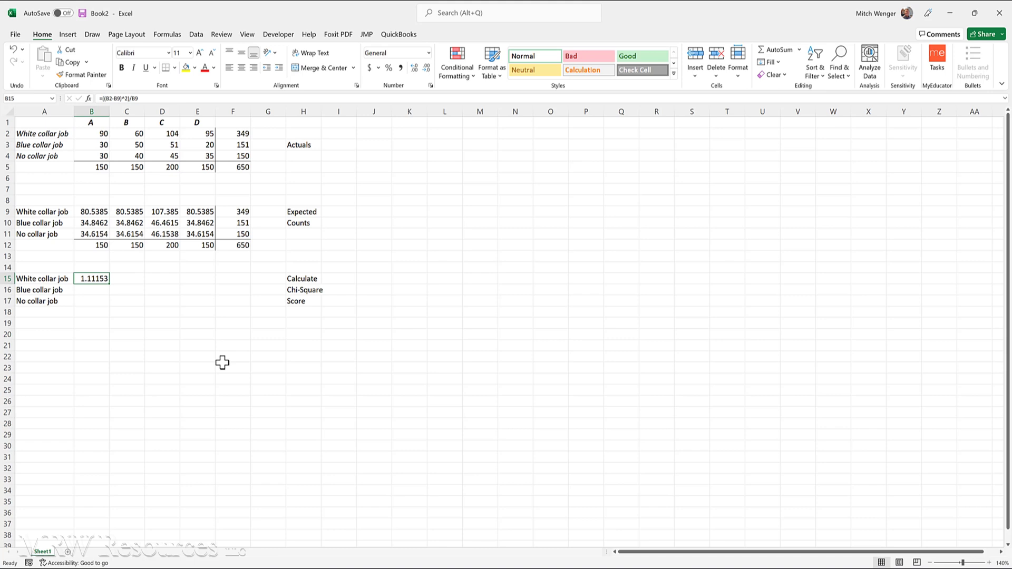
# Step: Fill the score formula down B15:B17 and copy it across C15:E17
pyautogui.hotkey('shift', 'Down')
pyautogui.hotkey('shift', 'Down')
pyautogui.hotkey('ctrl', 'd')
pyautogui.hotkey('shift', 'Up')
pyautogui.hotkey('shift', 'Up')
pyautogui.hotkey('shift', 'Down')
pyautogui.hotkey('shift', 'Down')
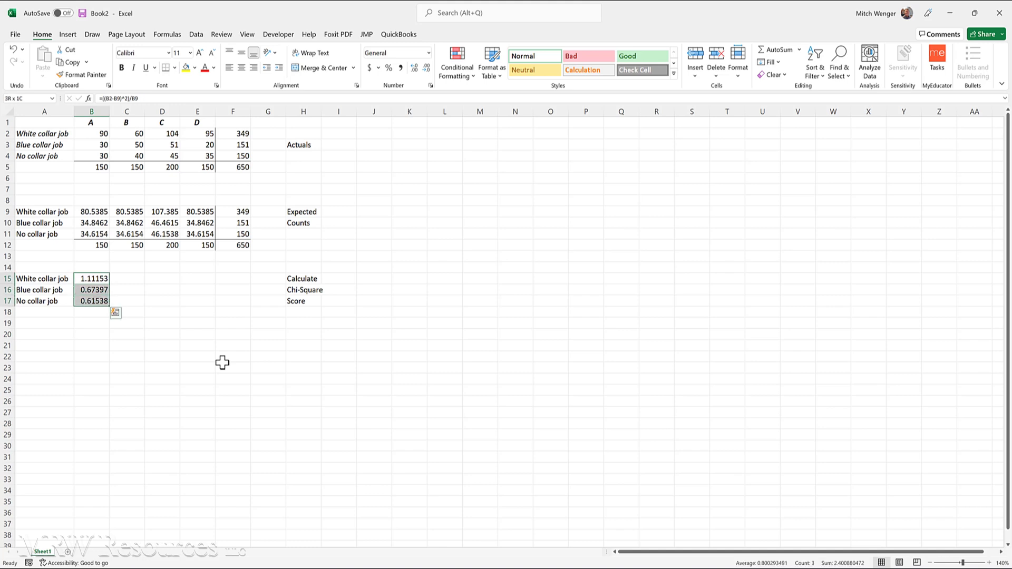
pyautogui.hotkey('ctrl', 'c')
pyautogui.press('Right')
pyautogui.press('Right')
pyautogui.press('Left')
pyautogui.hotkey('shift', 'Right')
pyautogui.hotkey('shift', 'Right')
# Step: Copy the row-total formulas from F9:F12 into F15:F18 for the scores
pyautogui.hotkey('shift', 'Down')
pyautogui.hotkey('shift', 'Down')
pyautogui.press('Return')
pyautogui.press('Right')
pyautogui.press('Right')
pyautogui.press('Right')
pyautogui.press('Up')
pyautogui.press('Up')
pyautogui.press('Up')
pyautogui.press('Up')
pyautogui.press('Up')
pyautogui.press('Up')
pyautogui.hotkey('shift', 'Down')
pyautogui.hotkey('shift', 'Down')
pyautogui.hotkey('shift', 'Down')
pyautogui.hotkey('ctrl', 'c')
pyautogui.press('Down')
pyautogui.press('Down')
pyautogui.press('Down')
pyautogui.press('Down')
pyautogui.press('Down')
pyautogui.press('Down')
pyautogui.hotkey('shift', 'Down')
pyautogui.hotkey('shift', 'Down')
pyautogui.hotkey('shift', 'Down')
pyautogui.press('Return')
pyautogui.press('Left')
pyautogui.press('Up')
pyautogui.press('Up')
pyautogui.press('Up')
# Step: Copy the column totals from B12:E12 into B18:E18, giving a grand total of 24.5712
pyautogui.hotkey('shift', 'Left')
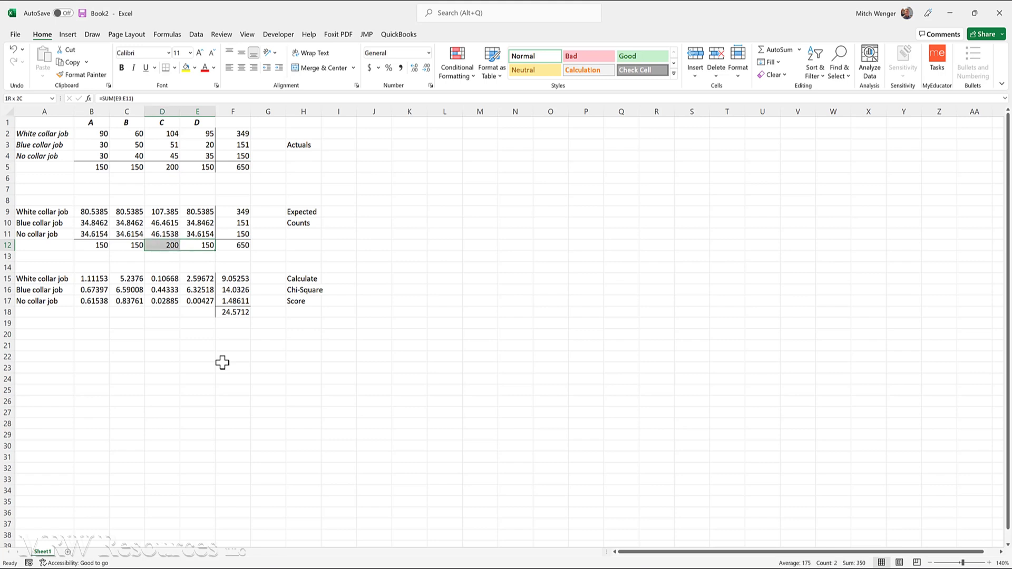
pyautogui.hotkey('shift', 'Left')
pyautogui.hotkey('shift', 'Left')
pyautogui.hotkey('ctrl', 'c')
pyautogui.press('Down')
pyautogui.press('Down')
pyautogui.press('Down')
pyautogui.press('Down')
pyautogui.press('Down')
pyautogui.press('Down')
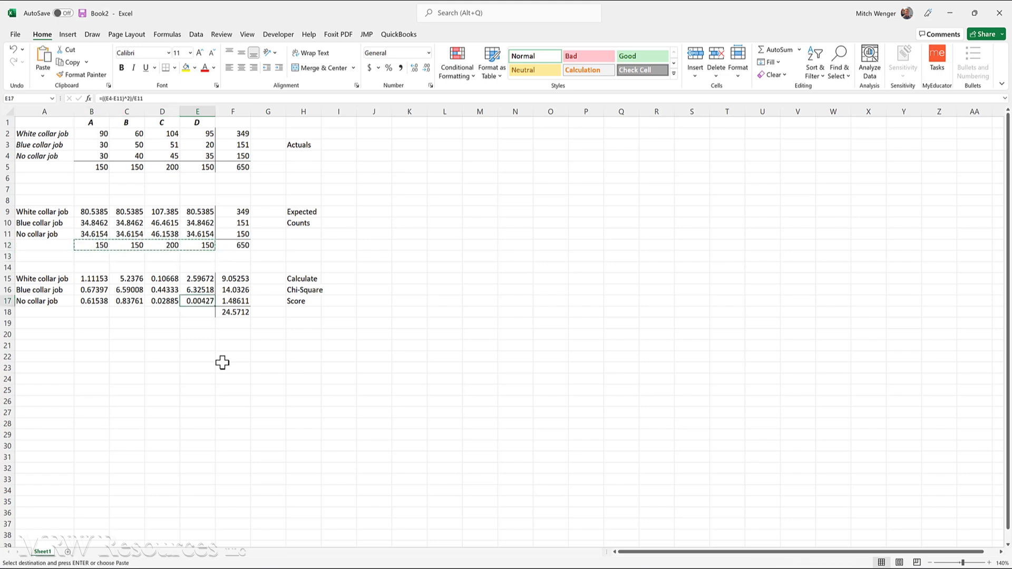
pyautogui.hotkey('shift', 'Right')
pyautogui.hotkey('shift', 'Right')
pyautogui.hotkey('shift', 'Right')
pyautogui.press('Return')
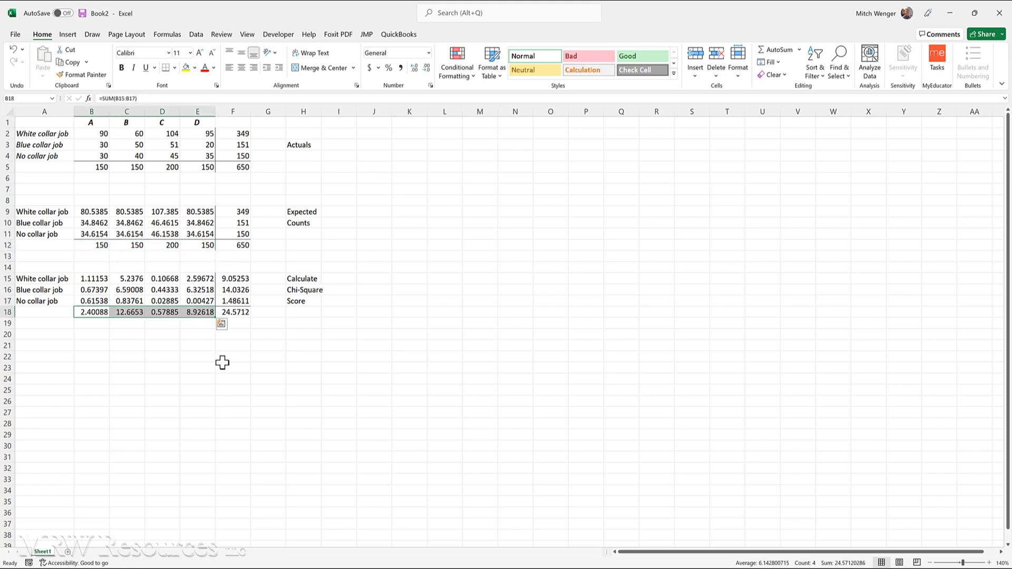
pyautogui.click(234, 323)
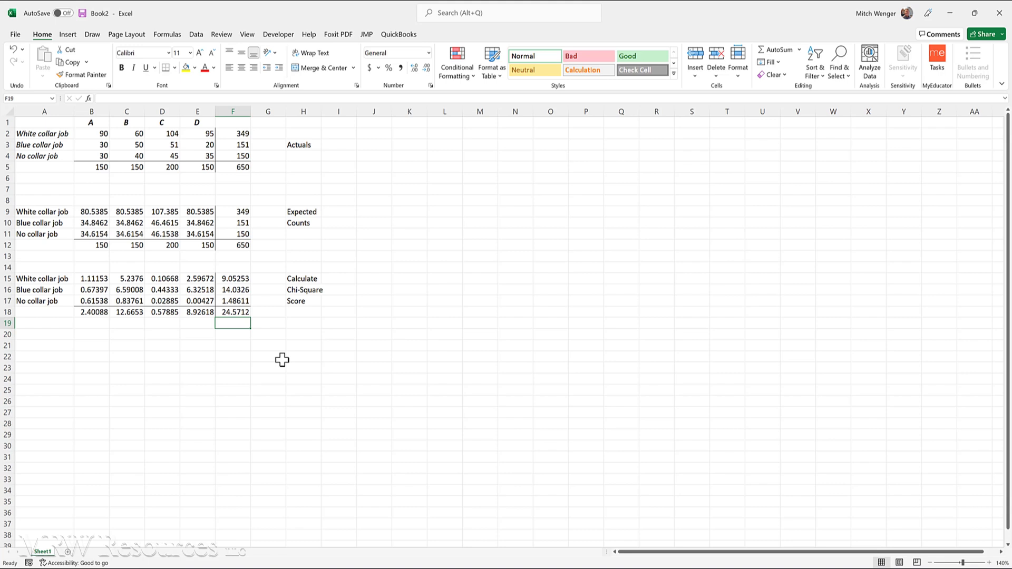
# Step: Enter the heading 'dof' in J2
pyautogui.click(374, 134)
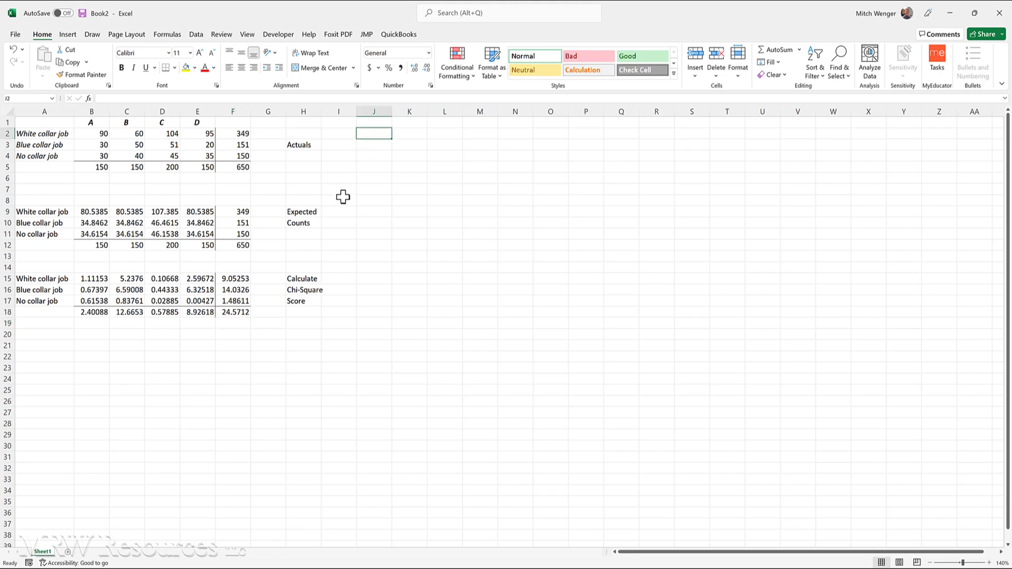
pyautogui.write('dof')
pyautogui.hotkey('ctrl', 'Return')
pyautogui.press('Return')
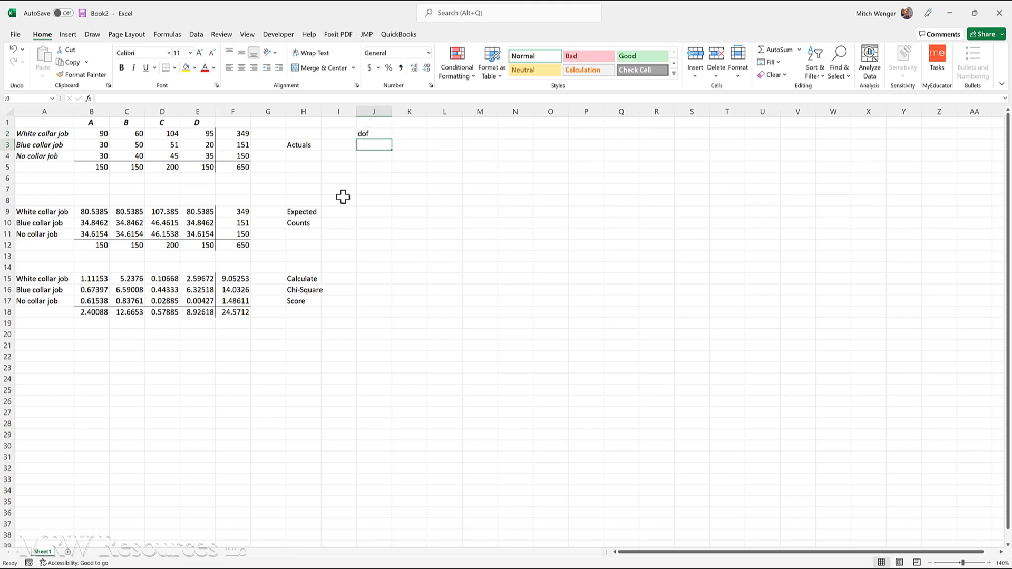
pyautogui.press('Up')
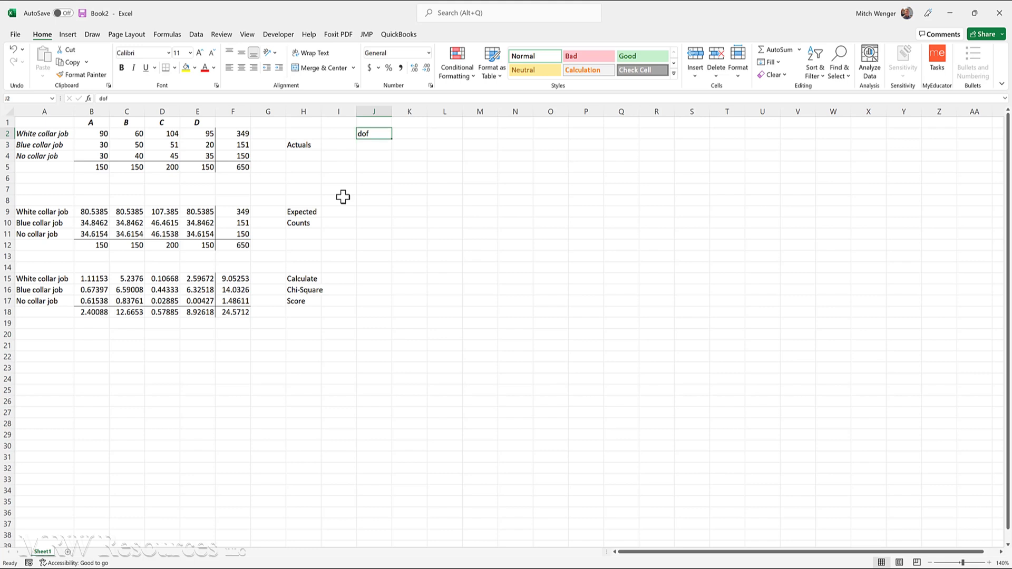
# Step: List 'rows' with 3 in J3:K3 and 'columns' with 4 in J4:K4
pyautogui.press('Return')
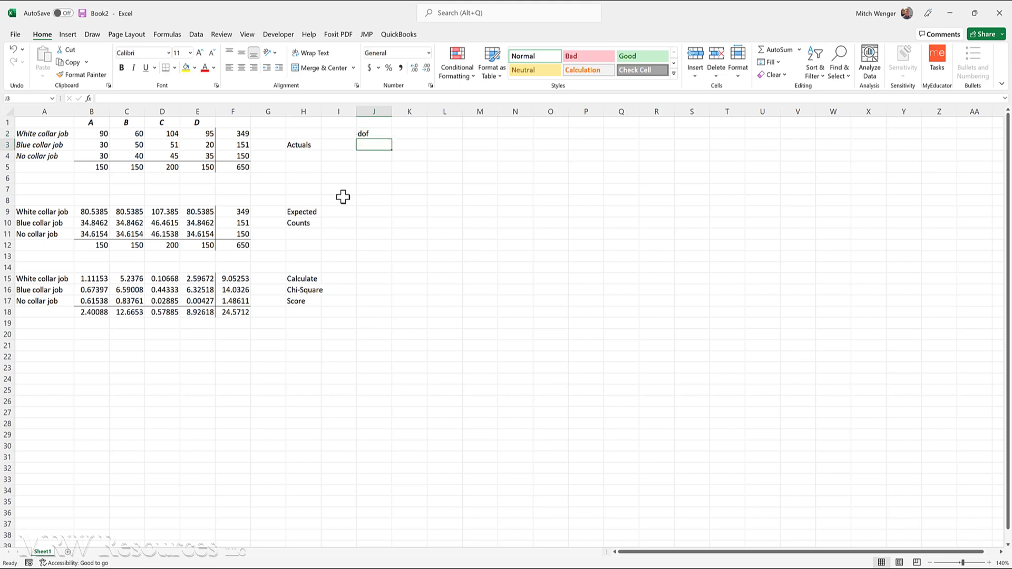
pyautogui.write('rows')
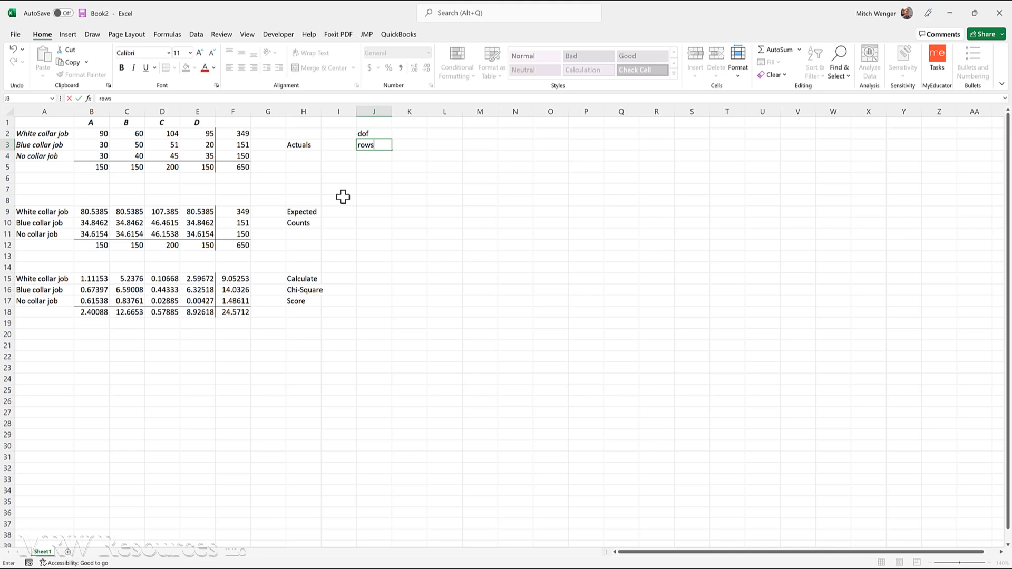
pyautogui.press('Tab')
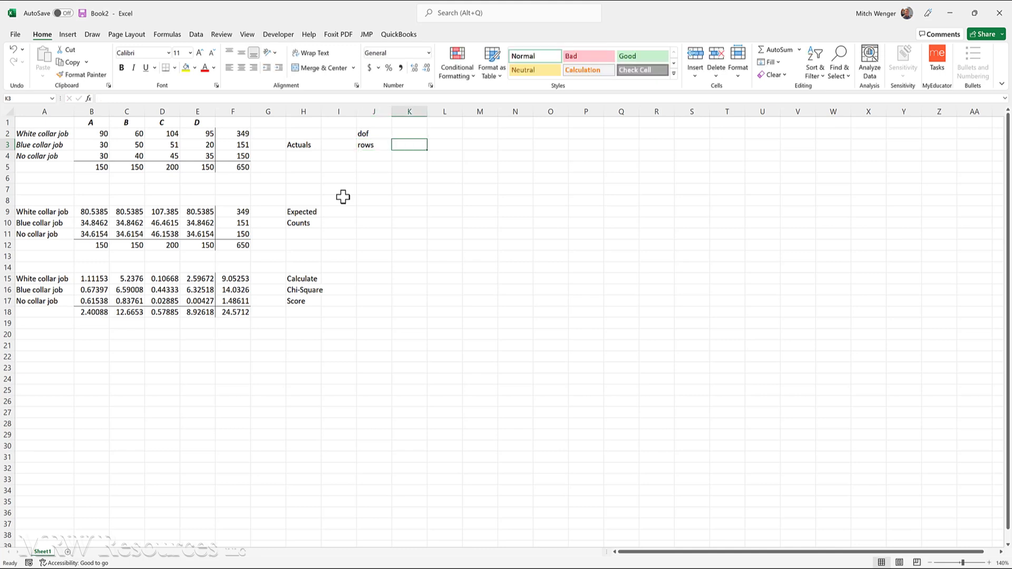
pyautogui.write('3')
pyautogui.press('Return')
pyautogui.press('Left')
pyautogui.press('Right')
pyautogui.write('columns')
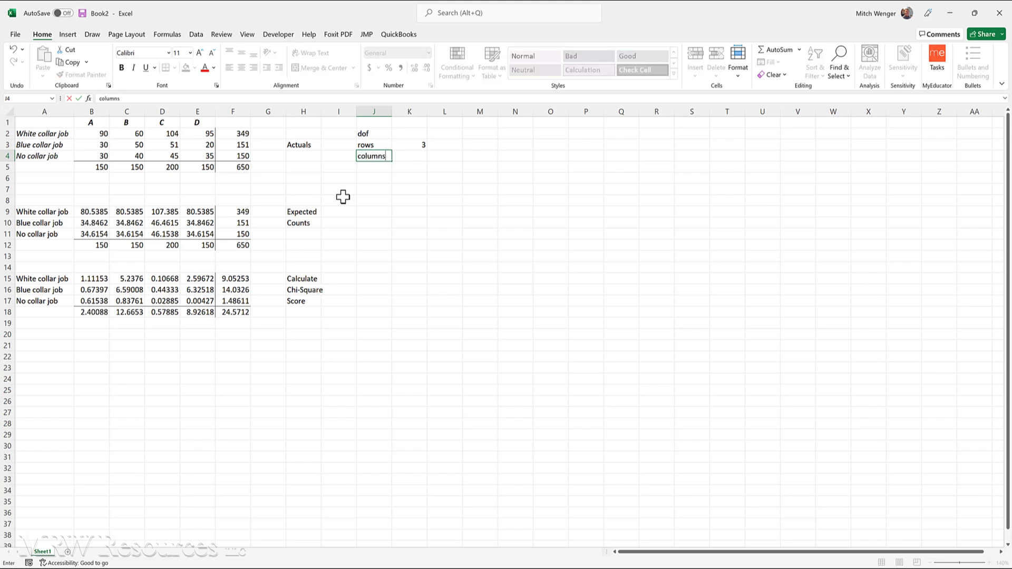
pyautogui.press('Tab')
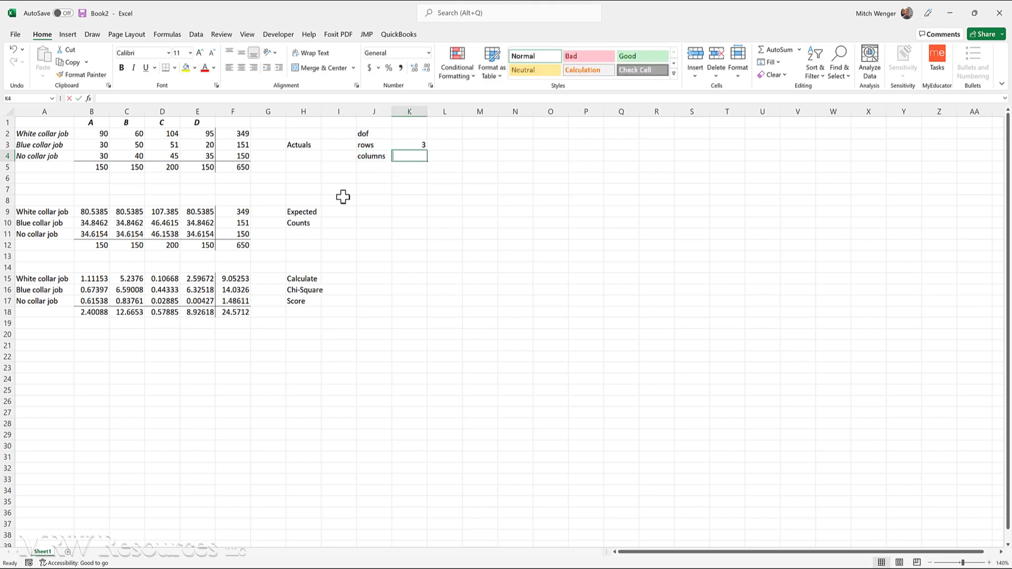
pyautogui.write('4')
pyautogui.press('Tab')
# Step: Put 1 in L3 and L4 beside the row and column counts
pyautogui.press('Up')
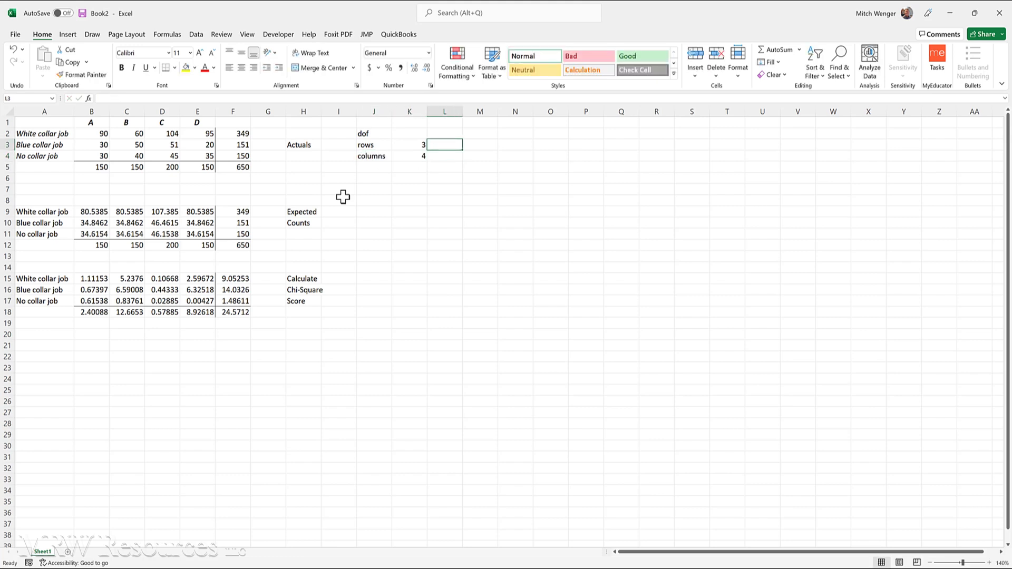
pyautogui.write('1')
pyautogui.press('Return')
pyautogui.write('1')
pyautogui.hotkey('ctrl', 'Return')
pyautogui.press('Up')
# Step: Enter =K3-L3 in M3 and copy it to M4, giving 2 and 3
pyautogui.press('Right')
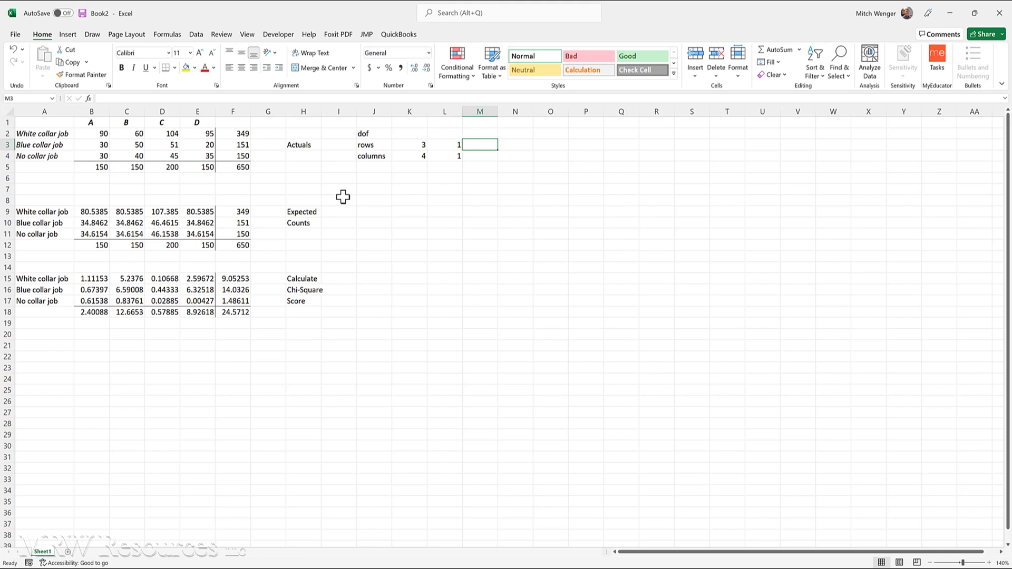
pyautogui.write('=')
pyautogui.press('Left')
pyautogui.press('Left')
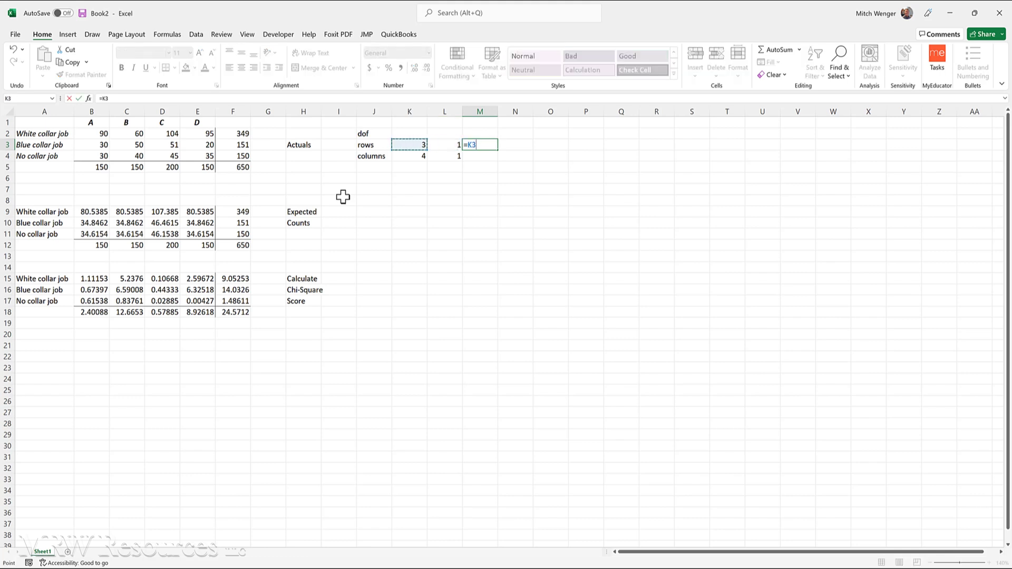
pyautogui.write('-')
pyautogui.press('Left')
pyautogui.hotkey('ctrl', 'Return')
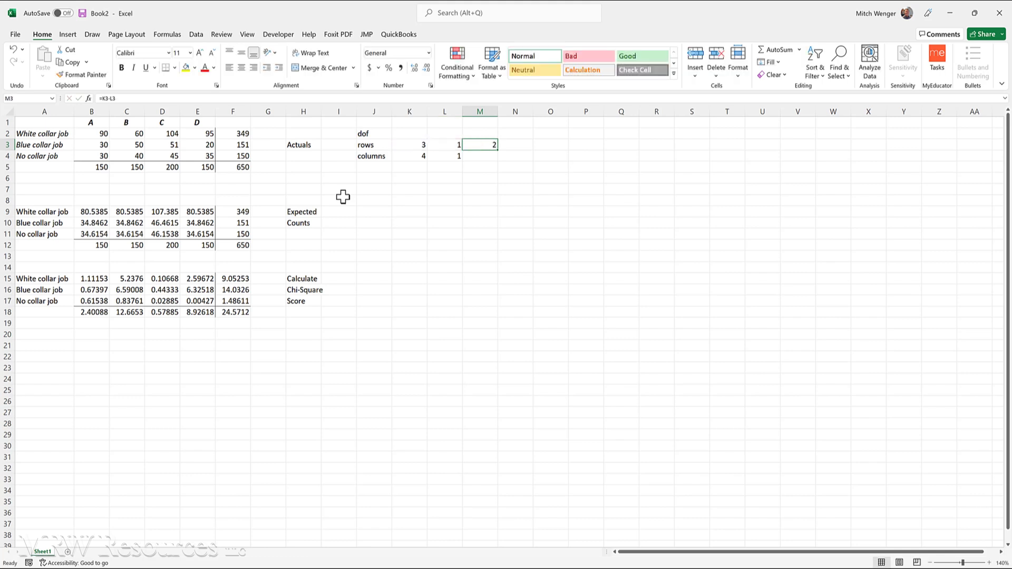
pyautogui.hotkey('ctrl', 'c')
pyautogui.press('Down')
pyautogui.press('Return')
# Step: Multiply them with =M3*M4 in M6 to get 6 degrees of freedom
pyautogui.press('Down')
pyautogui.write('=')
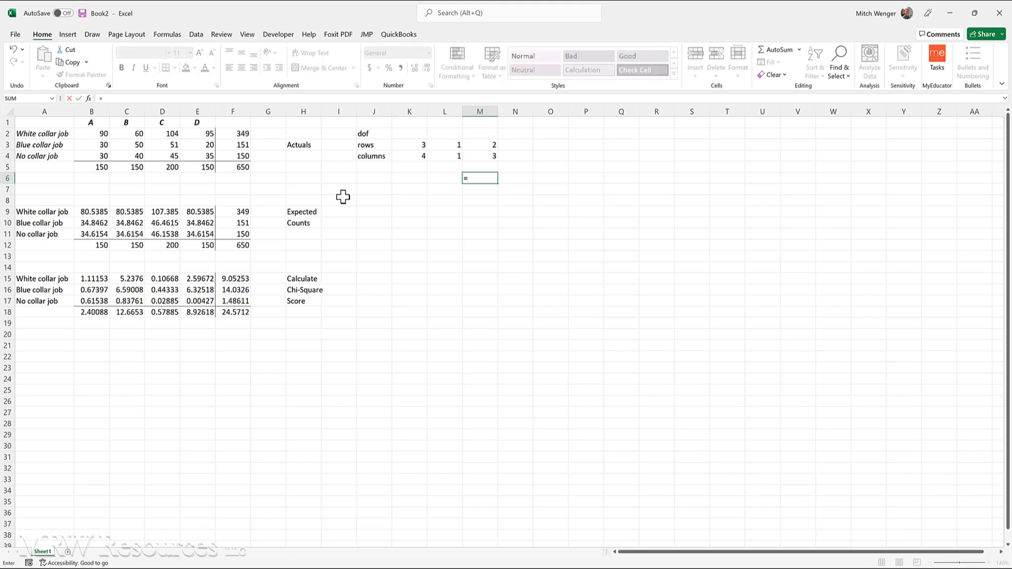
pyautogui.press('Up')
pyautogui.press('Up')
pyautogui.press('Up')
pyautogui.write('*')
pyautogui.press('Up')
pyautogui.press('Up')
pyautogui.hotkey('shift', 'Tab')
pyautogui.press('Right')
pyautogui.press('Left')
# Step: Label the 6 as 'dof' in N6 and delete the old J2 heading
pyautogui.press('Right')
pyautogui.press('Right')
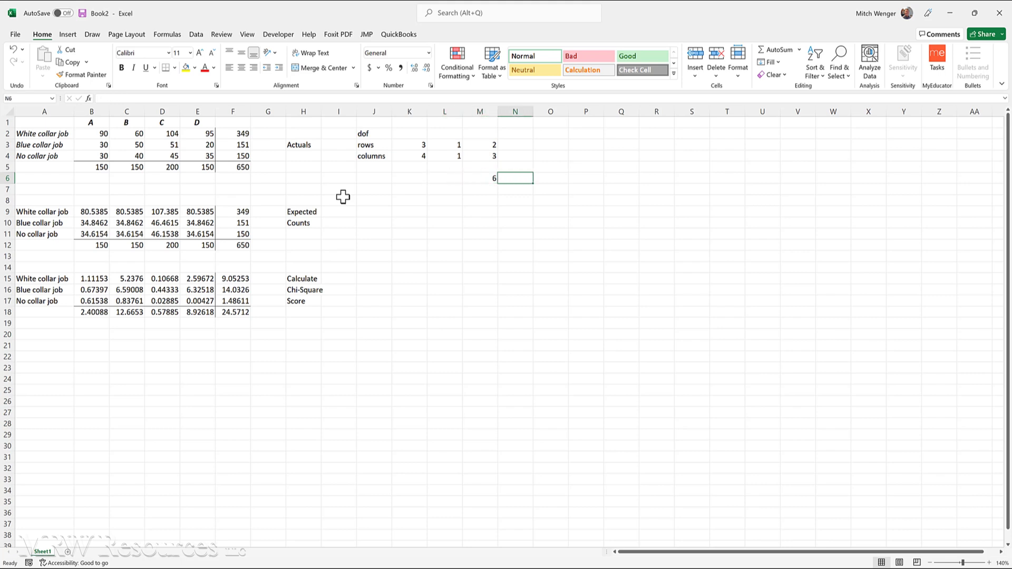
pyautogui.write('dof')
pyautogui.press('Left')
pyautogui.press('Left')
pyautogui.press('Left')
pyautogui.press('Left')
pyautogui.press('Left')
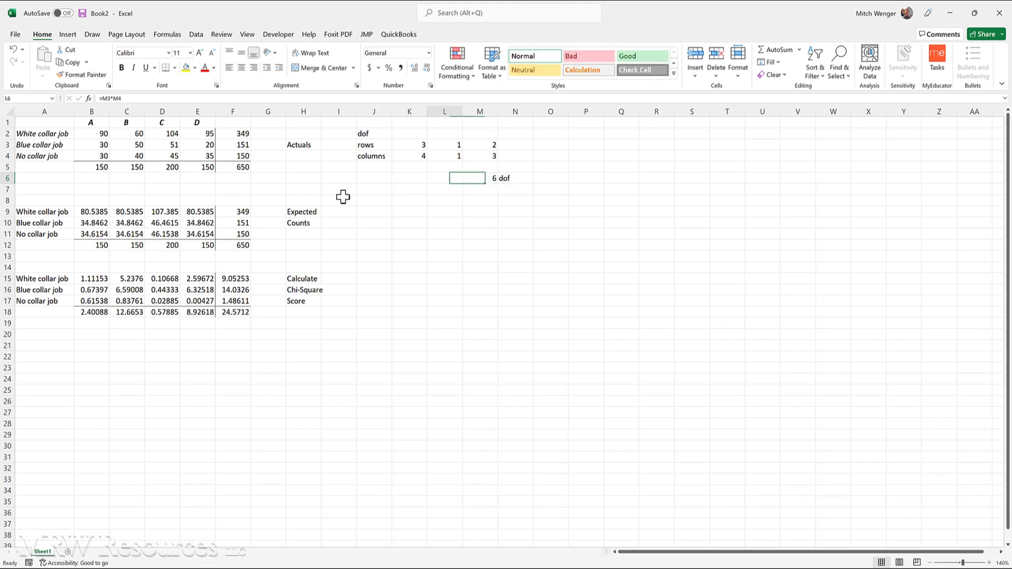
pyautogui.press('Up')
pyautogui.press('Up')
pyautogui.press('Up')
pyautogui.press('Up')
pyautogui.press('Right')
pyautogui.press('Delete')
# Step: Type 'Chi-square p-value' into K12, correcting the typos along the way
pyautogui.click(234, 313)
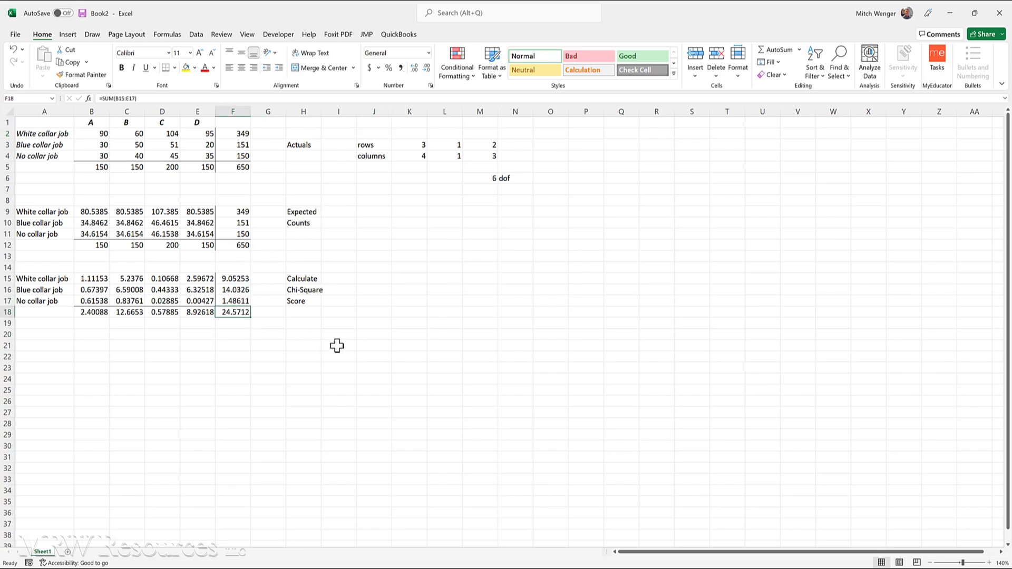
pyautogui.click(413, 246)
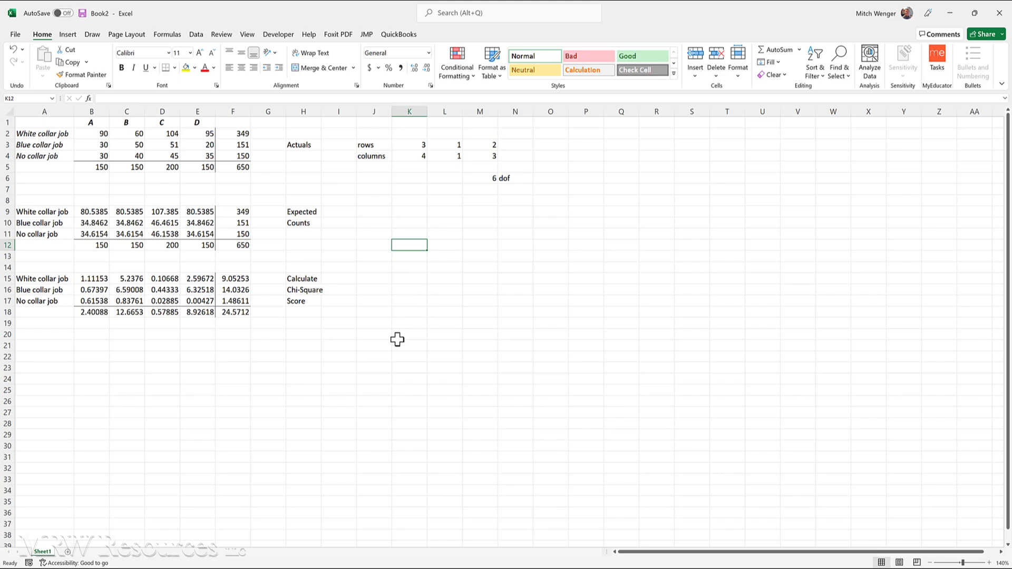
pyautogui.write('Chi-square p-value')
pyautogui.hotkey('ctrl', 'Return')
# Step: Right-align K12 and enter =CHISQ.DIST.RT(F18,M6) in L12, returning 0.00041
pyautogui.click(254, 67)
pyautogui.press('Right')
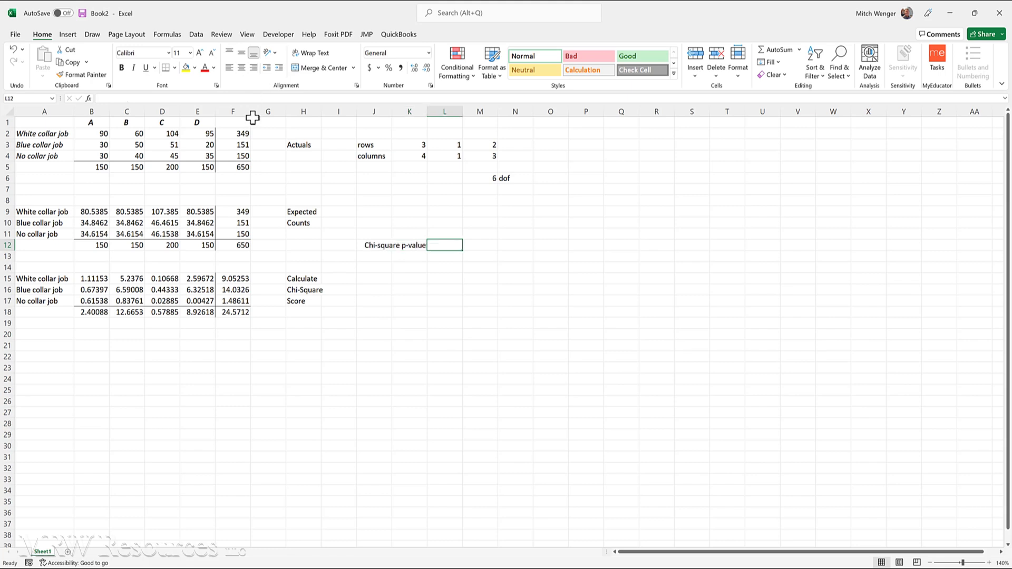
pyautogui.write('=')
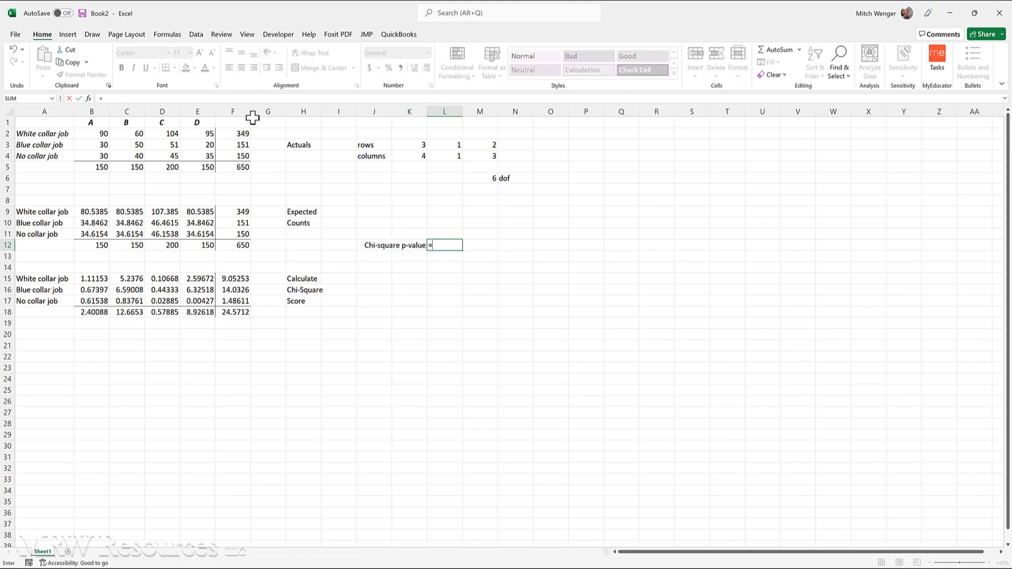
pyautogui.write('chi')
pyautogui.press('Down')
pyautogui.press('Tab')
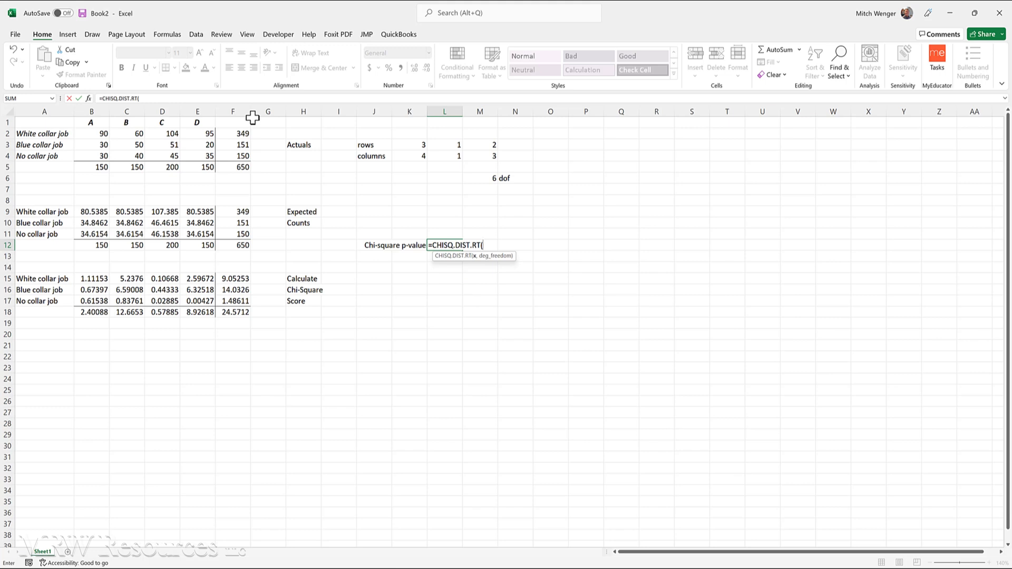
pyautogui.press('Down')
pyautogui.press('Down')
pyautogui.press('Down')
pyautogui.press('Down')
pyautogui.press('Down')
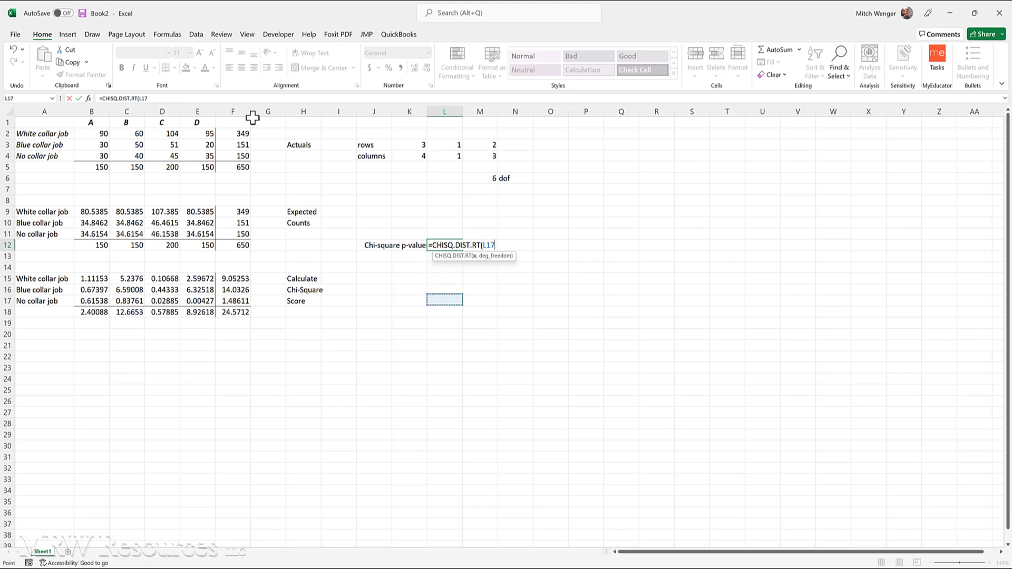
pyautogui.press('Left')
pyautogui.press('Left')
pyautogui.press('Left')
pyautogui.press('Left')
pyautogui.press('Left')
pyautogui.press('Left')
pyautogui.press('Left')
pyautogui.press('Down')
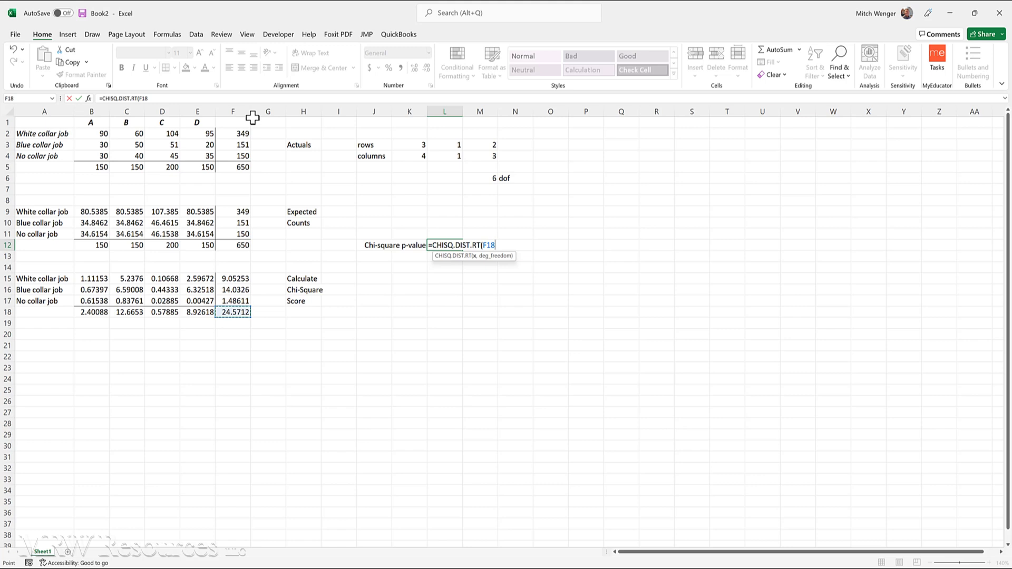
pyautogui.write(',')
pyautogui.press('Up')
pyautogui.press('Up')
pyautogui.press('Up')
pyautogui.press('Up')
pyautogui.press('Up')
pyautogui.press('Up')
pyautogui.press('Right')
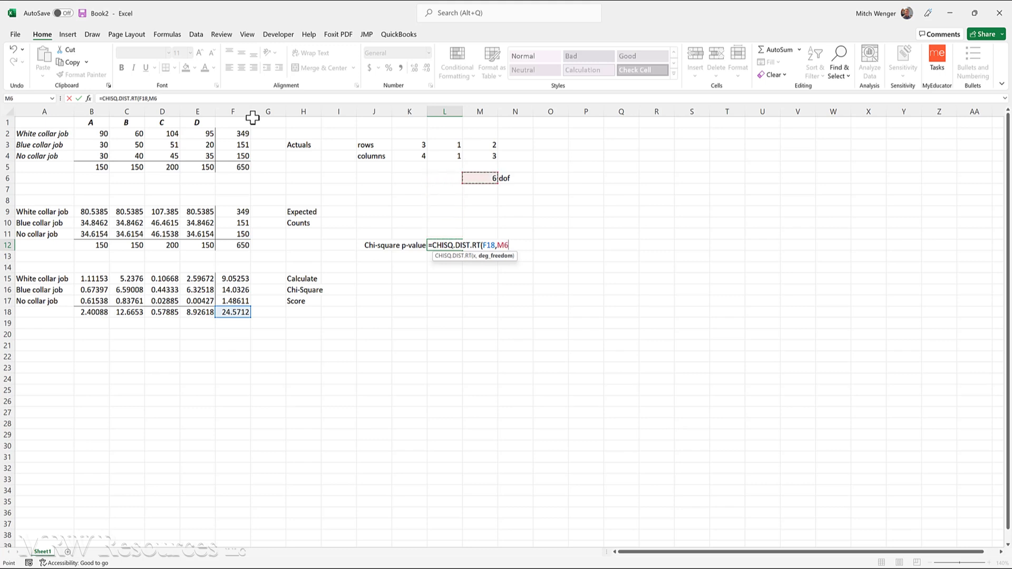
pyautogui.write(')')
pyautogui.hotkey('ctrl', 'Return')
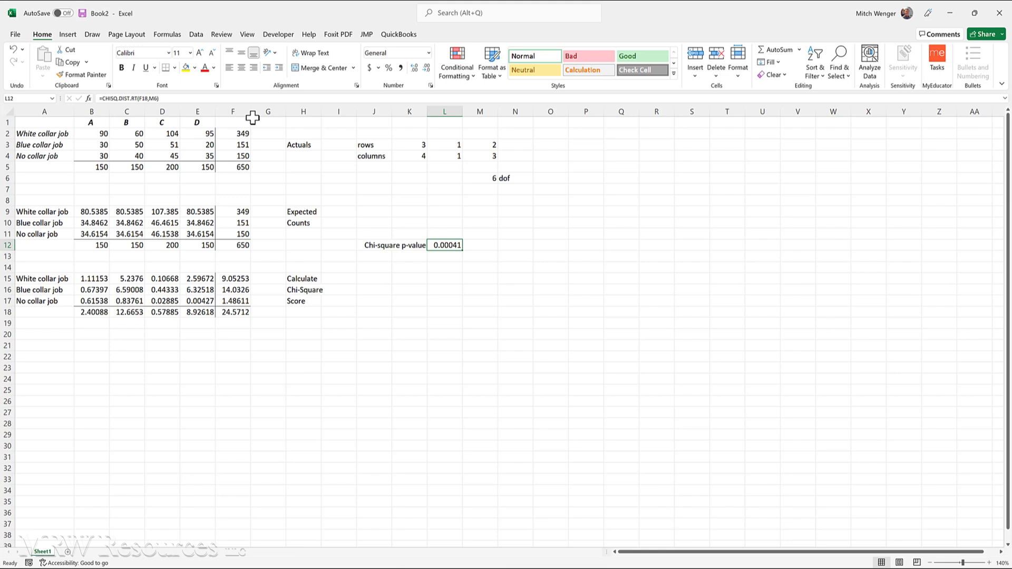
pyautogui.press('Left')
pyautogui.press('Left')
pyautogui.press('Home')
pyautogui.press('Up')
pyautogui.press('Up')
pyautogui.press('Up')
pyautogui.press('Up')
pyautogui.press('Up')
pyautogui.press('Up')
pyautogui.press('Up')
pyautogui.press('Up')
pyautogui.press('Up')
pyautogui.press('Up')
pyautogui.press('Up')
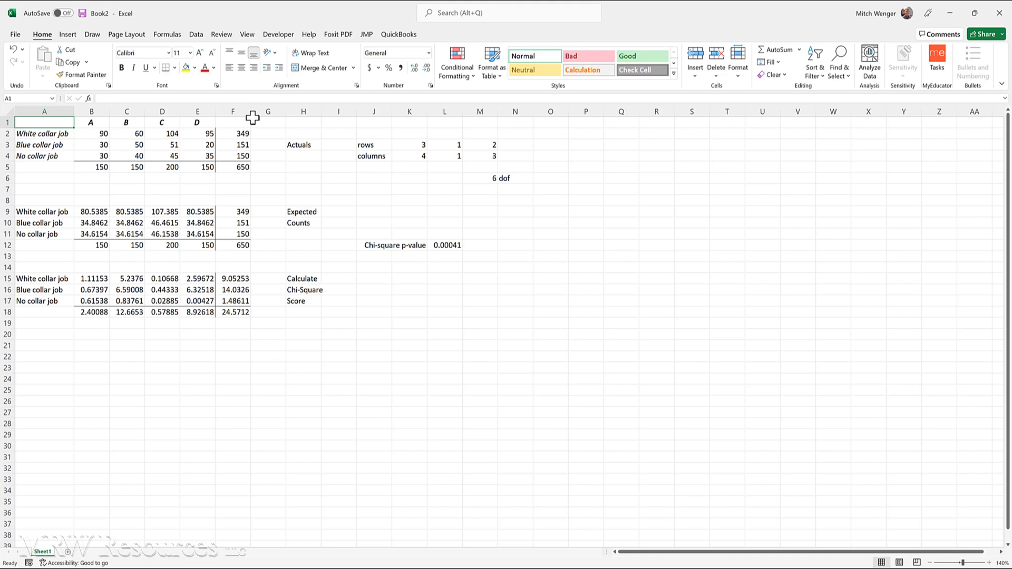
pyautogui.hotkey('ctrl', 'Down')
pyautogui.hotkey('ctrl', 'Down')
pyautogui.hotkey('ctrl', 'Down')
pyautogui.hotkey('ctrl', 'Down')
pyautogui.hotkey('ctrl', 'Down')
pyautogui.press('Right')
pyautogui.press('Down')
pyautogui.press('Down')
pyautogui.press('Right')
pyautogui.press('Right')
pyautogui.press('Right')
pyautogui.press('Up')
pyautogui.press('Up')
pyautogui.press('Left')
pyautogui.press('Left')
pyautogui.press('Left')
pyautogui.press('Left')
pyautogui.press('Right')
pyautogui.press('Down')
pyautogui.press('Down')
pyautogui.press('Right')
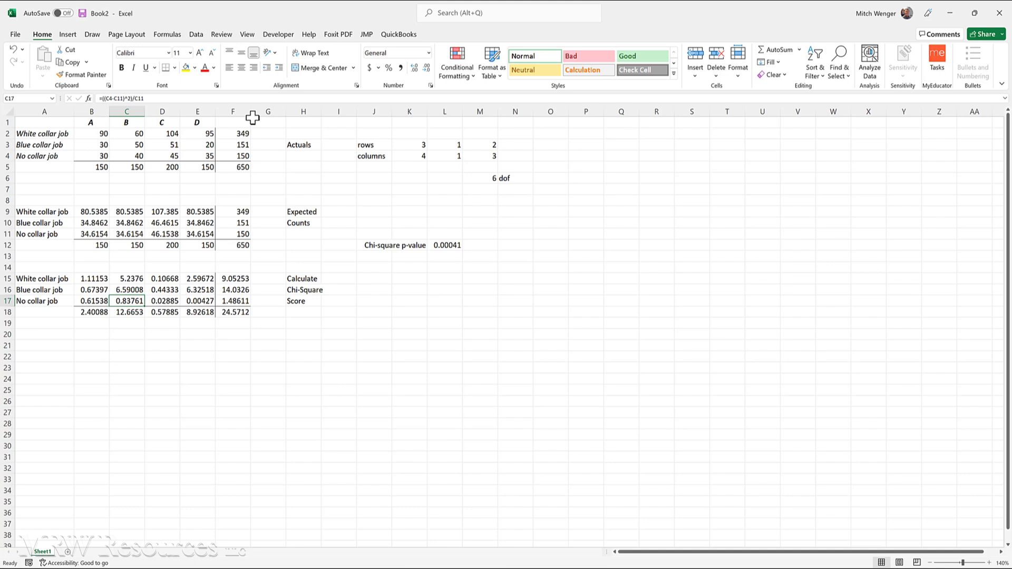
pyautogui.press('Up')
# Step: Copy the 'Chi-square p-value' label from K12 into K13
pyautogui.press('Right')
pyautogui.press('Right')
pyautogui.press('Right')
pyautogui.press('Right')
pyautogui.press('Right')
pyautogui.press('Right')
pyautogui.press('Right')
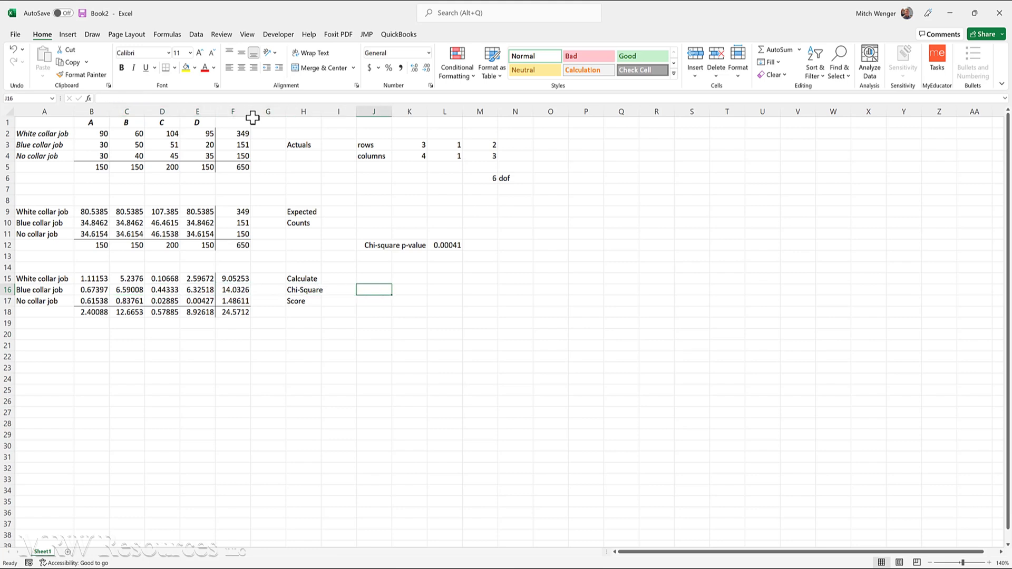
pyautogui.press('Right')
pyautogui.press('Up')
pyautogui.press('Up')
pyautogui.press('Up')
pyautogui.press('Up')
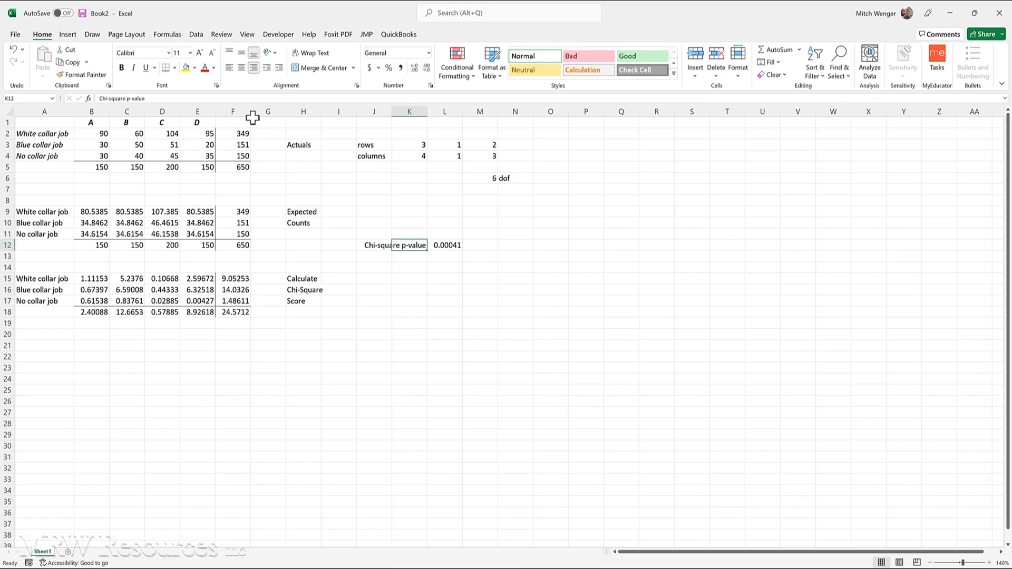
pyautogui.hotkey('ctrl', 'c')
pyautogui.press('Down')
pyautogui.press('Return')
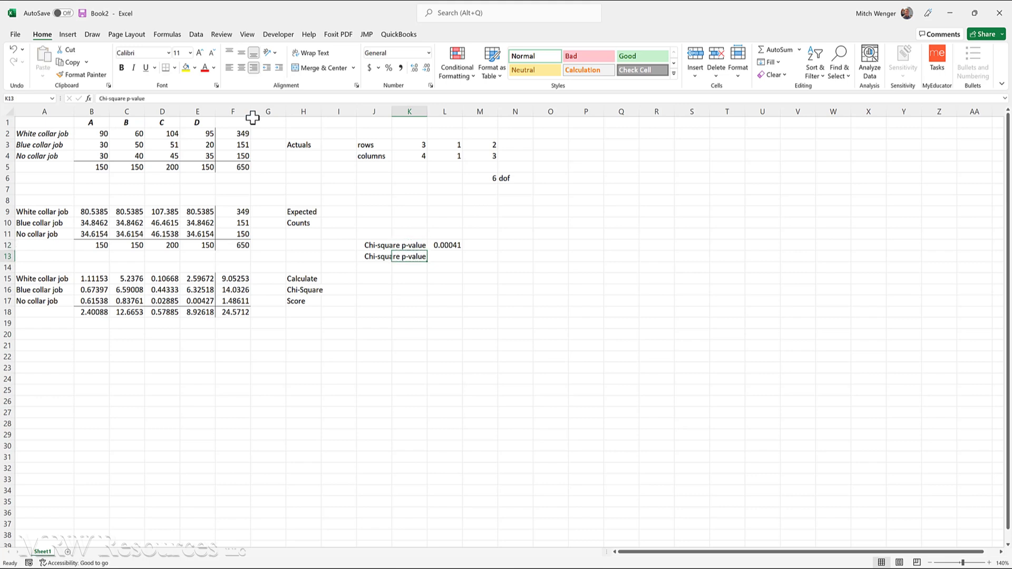
pyautogui.press('Right')
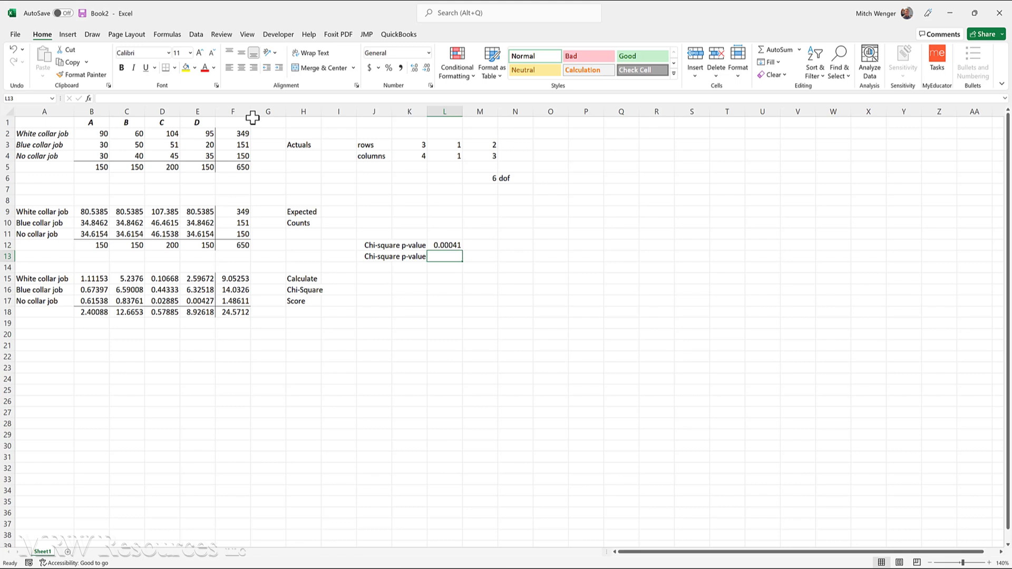
# Step: Review the expected count formulas and the B15 score formula, ending at L13
pyautogui.press('Left')
pyautogui.press('Left')
pyautogui.press('Left')
pyautogui.press('Left')
pyautogui.press('Left')
pyautogui.press('Left')
pyautogui.press('Left')
pyautogui.press('Left')
pyautogui.press('Left')
pyautogui.press('Left')
pyautogui.press('Left')
pyautogui.press('Up')
pyautogui.press('Up')
pyautogui.press('Up')
pyautogui.press('Up')
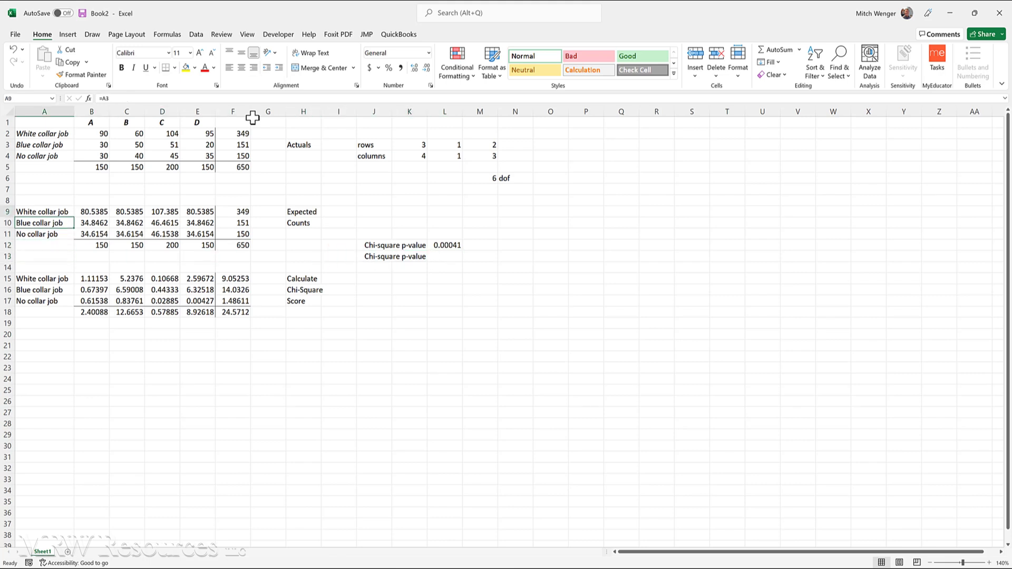
pyautogui.press('Right')
pyautogui.press('Down')
pyautogui.press('Down')
pyautogui.press('Right')
pyautogui.press('Right')
pyautogui.press('Right')
pyautogui.press('Up')
pyautogui.press('Up')
pyautogui.press('Left')
pyautogui.press('Left')
pyautogui.press('Left')
pyautogui.press('Left')
pyautogui.press('Down')
pyautogui.press('Down')
pyautogui.press('Down')
pyautogui.press('Down')
pyautogui.press('Down')
pyautogui.press('Down')
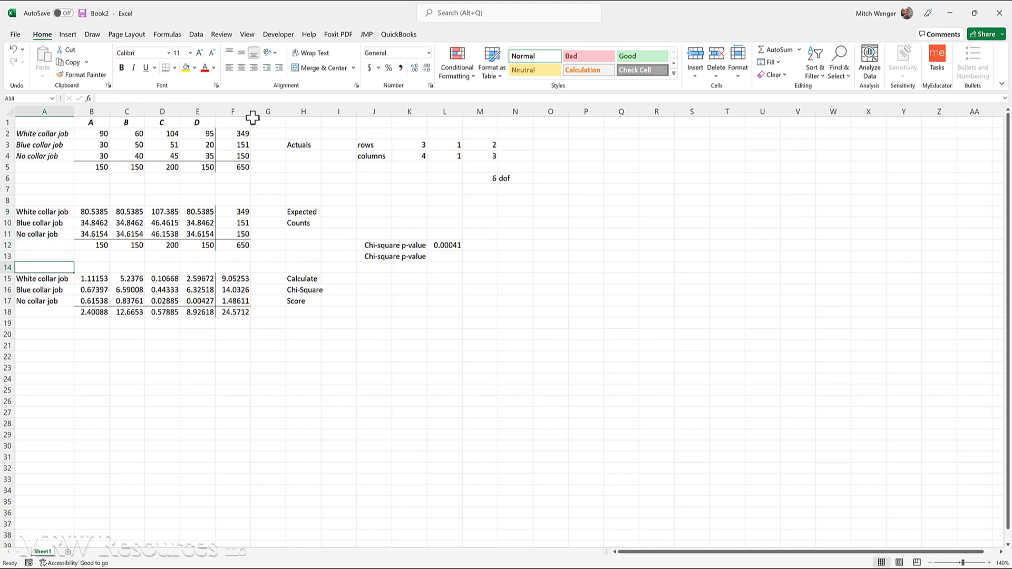
pyautogui.press('Right')
pyautogui.press('Right')
pyautogui.press('Right')
pyautogui.press('Right')
pyautogui.press('Right')
pyautogui.press('Right')
pyautogui.press('Right')
pyautogui.press('Right')
pyautogui.press('Right')
pyautogui.press('Right')
pyautogui.press('Right')
pyautogui.press('Up')
pyautogui.press('Up')
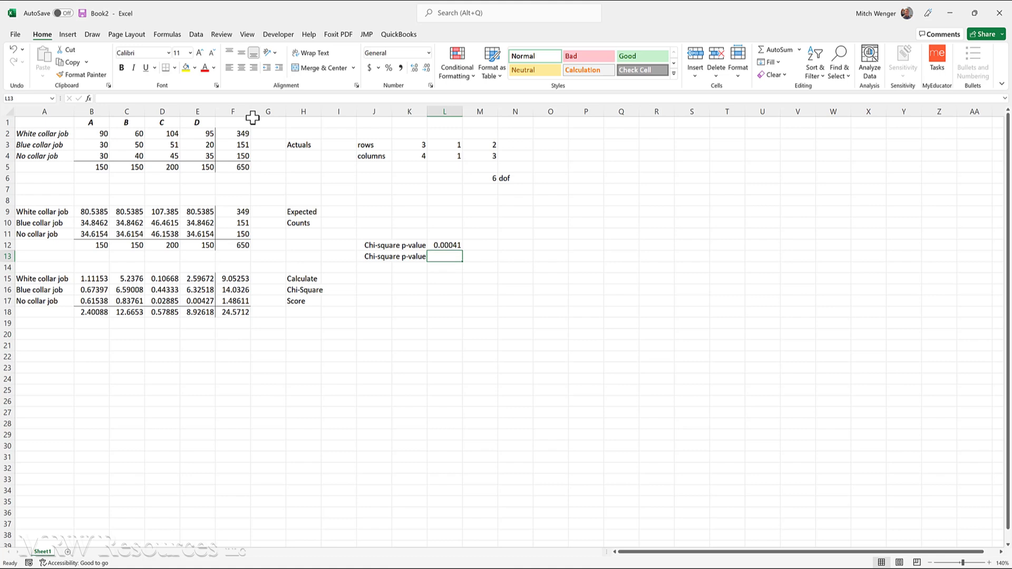
# Step: Start a CHISQ.TEST formula in L13 using the observed counts B2:E4 as the actual range
pyautogui.write('=chi')
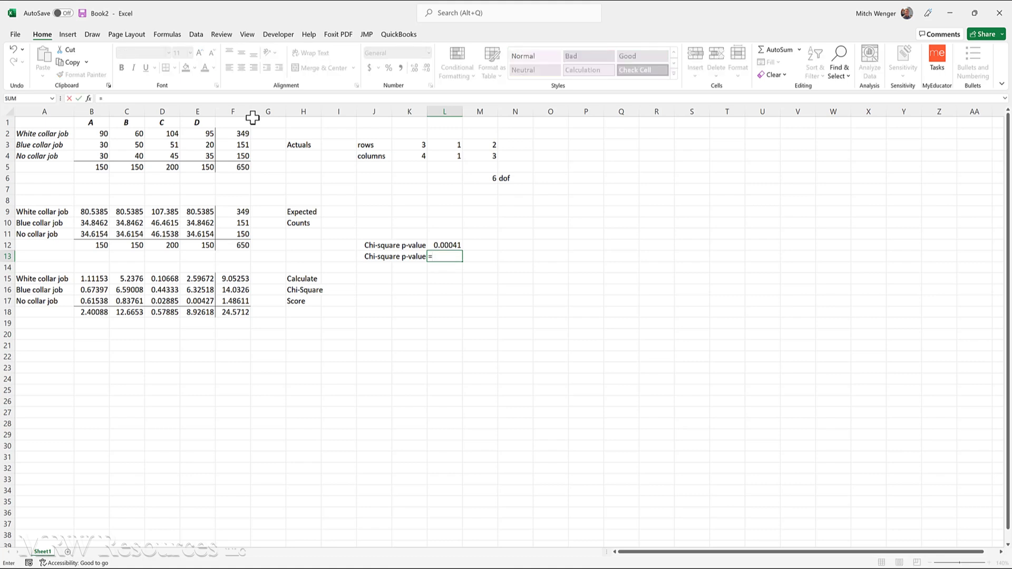
pyautogui.press('Down')
pyautogui.press('Down')
pyautogui.press('Down')
pyautogui.press('Down')
pyautogui.press('Tab')
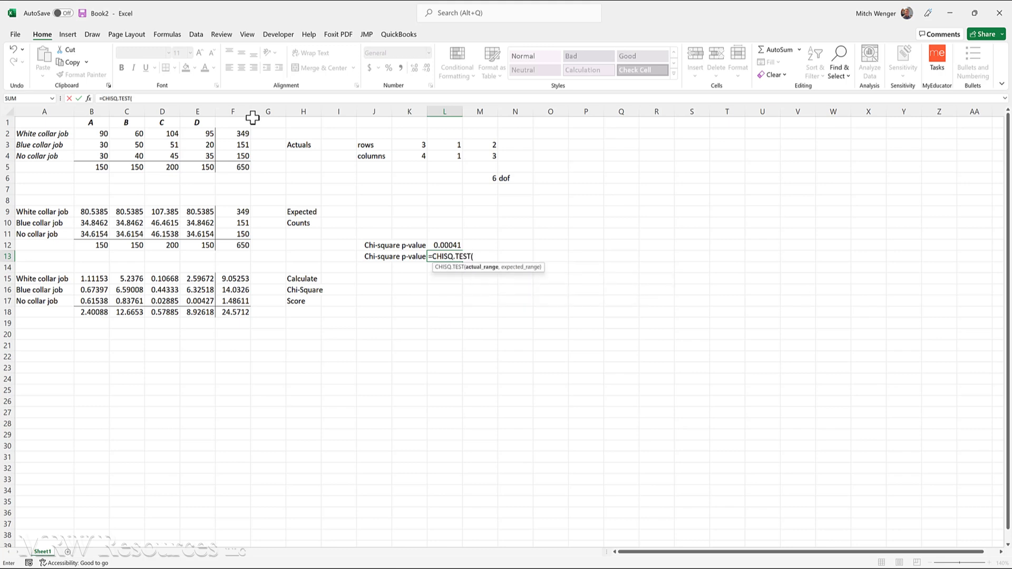
pyautogui.press('Left')
pyautogui.press('Left')
pyautogui.press('Left')
pyautogui.press('Left')
pyautogui.press('Left')
pyautogui.press('Left')
pyautogui.press('Left')
pyautogui.press('Left')
pyautogui.press('Left')
pyautogui.press('Left')
pyautogui.press('Left')
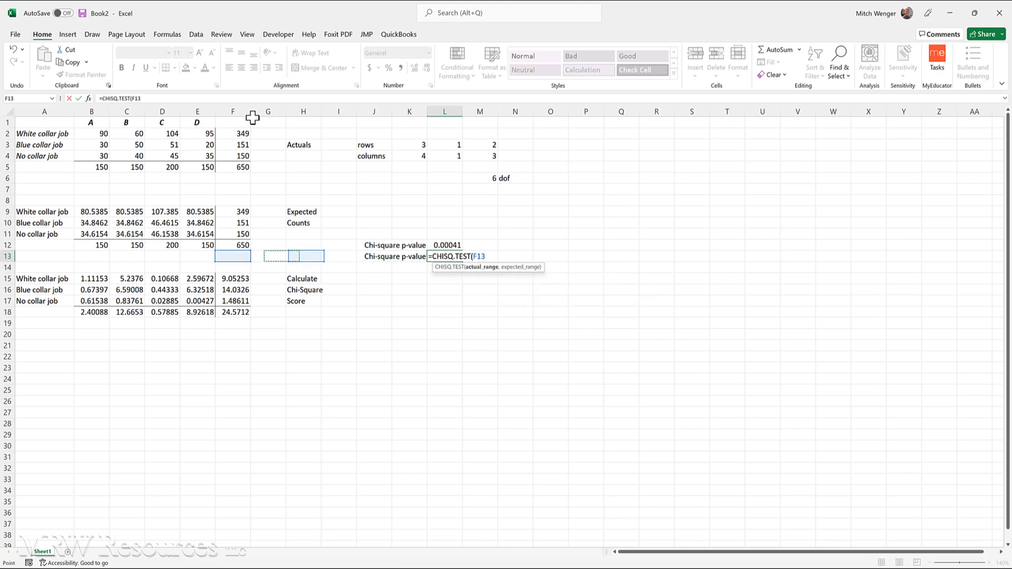
pyautogui.press('Up')
pyautogui.press('Up')
pyautogui.press('Up')
pyautogui.press('Up')
pyautogui.press('Up')
pyautogui.press('Up')
pyautogui.press('Up')
pyautogui.press('Up')
pyautogui.press('Up')
pyautogui.press('Up')
pyautogui.press('Up')
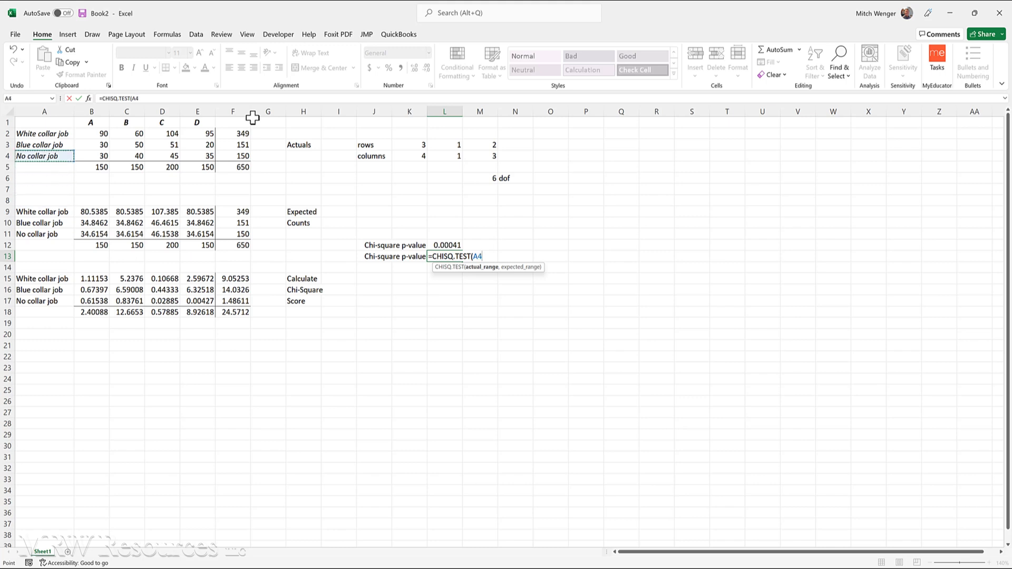
pyautogui.press('Right')
pyautogui.hotkey('shift', 'Down')
pyautogui.hotkey('shift', 'Down')
pyautogui.hotkey('shift', 'Right')
pyautogui.hotkey('shift', 'Right')
pyautogui.hotkey('shift', 'Right')
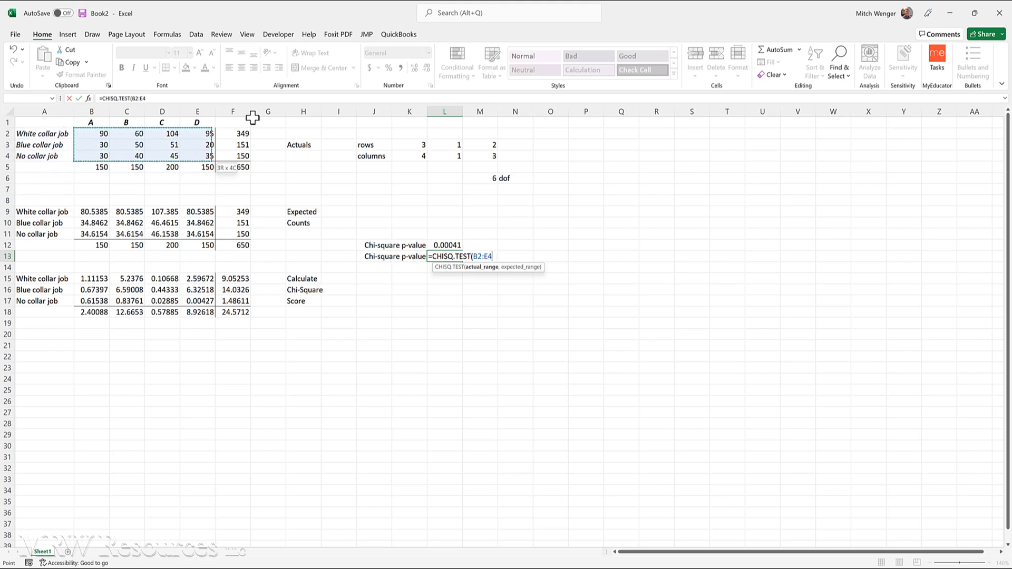
pyautogui.hotkey('shift', 'Right')
pyautogui.hotkey('shift', 'Left')
pyautogui.write(',')
# Step: Add the expected counts B9:E11 as the second range and commit, returning 0.00041
pyautogui.press('Left')
pyautogui.press('Left')
pyautogui.press('Left')
pyautogui.press('Left')
pyautogui.press('Left')
pyautogui.press('Left')
pyautogui.press('Left')
pyautogui.press('Left')
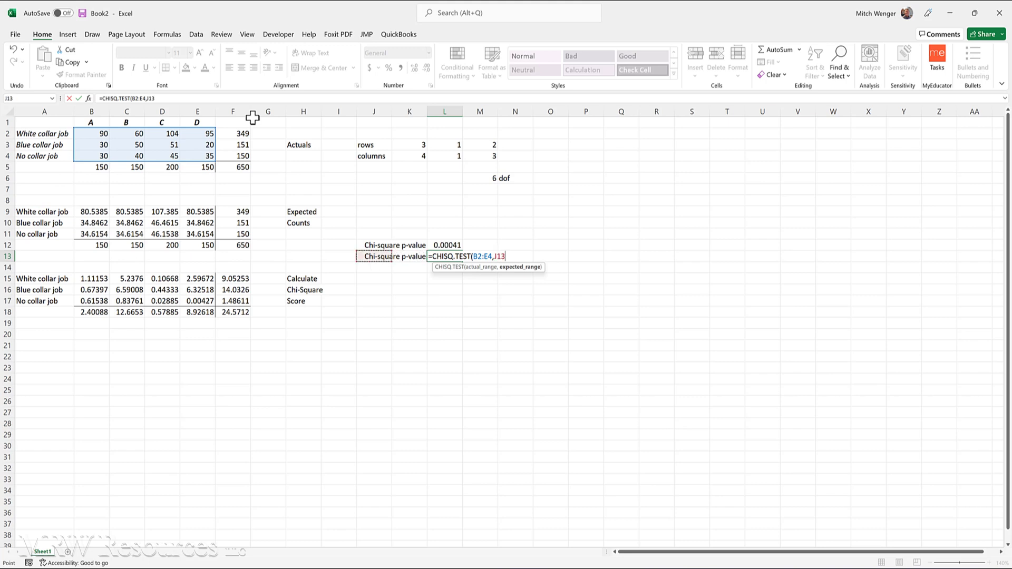
pyautogui.press('Left')
pyautogui.press('Left')
pyautogui.press('Left')
pyautogui.press('Up')
pyautogui.press('Up')
pyautogui.press('Up')
pyautogui.press('Up')
pyautogui.press('Right')
pyautogui.hotkey('shift', 'Down')
pyautogui.hotkey('shift', 'Down')
pyautogui.hotkey('shift', 'Right')
pyautogui.hotkey('shift', 'Right')
pyautogui.hotkey('shift', 'Right')
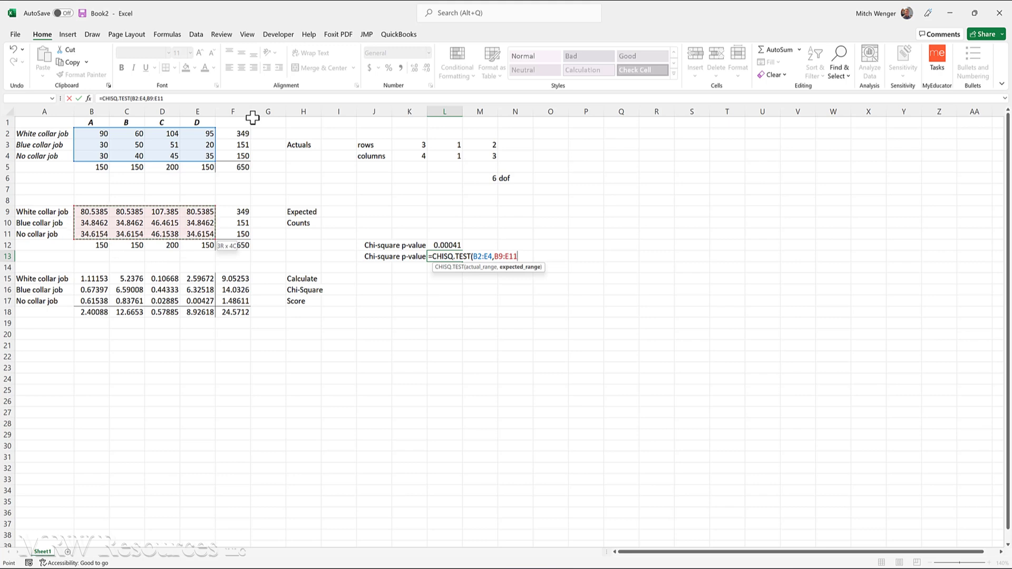
pyautogui.hotkey('ctrl', 'Return')
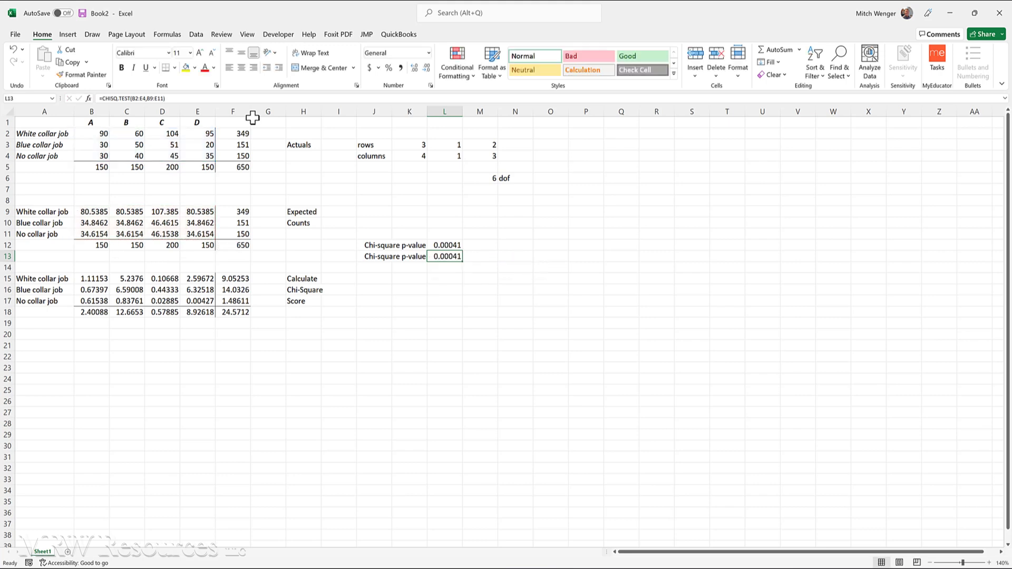